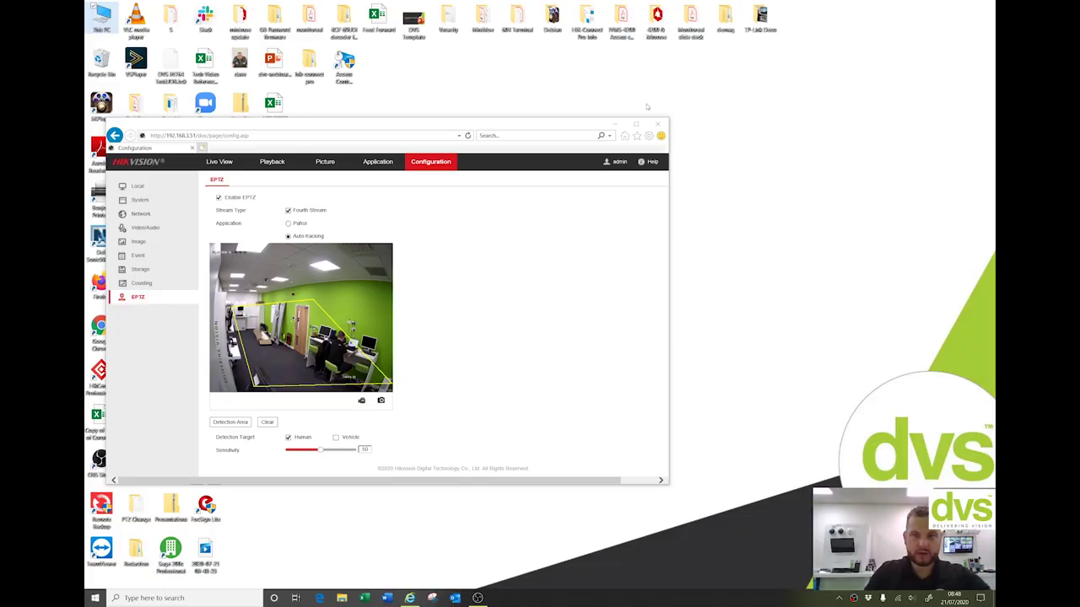
# Maximize the browser, open Basic Information, and highlight the model and firmware version V5.5.121 build 200427.
pyautogui.click(636, 124)
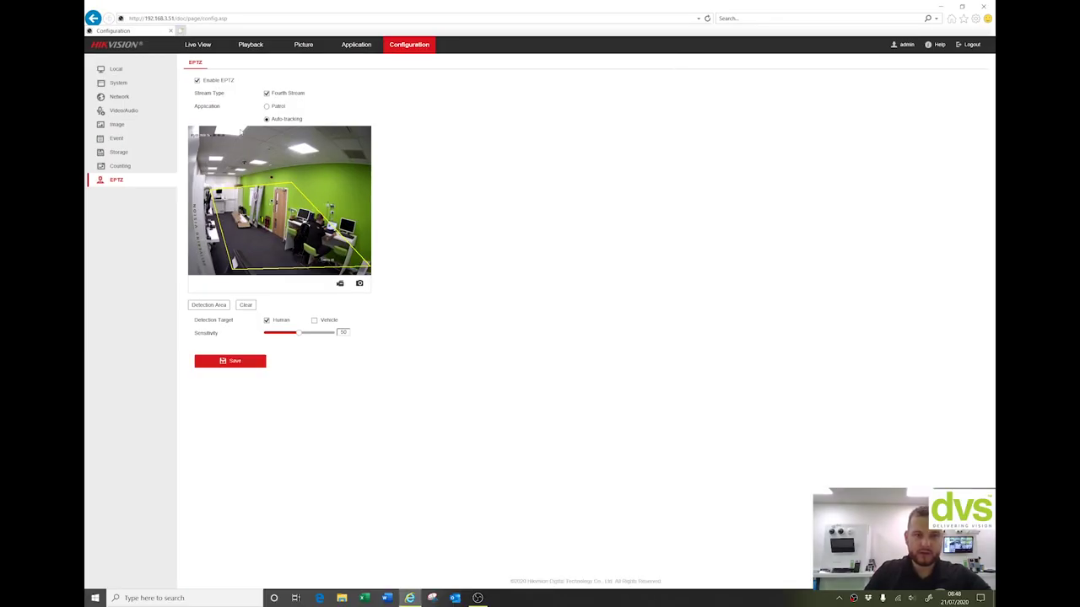
pyautogui.click(131, 83)
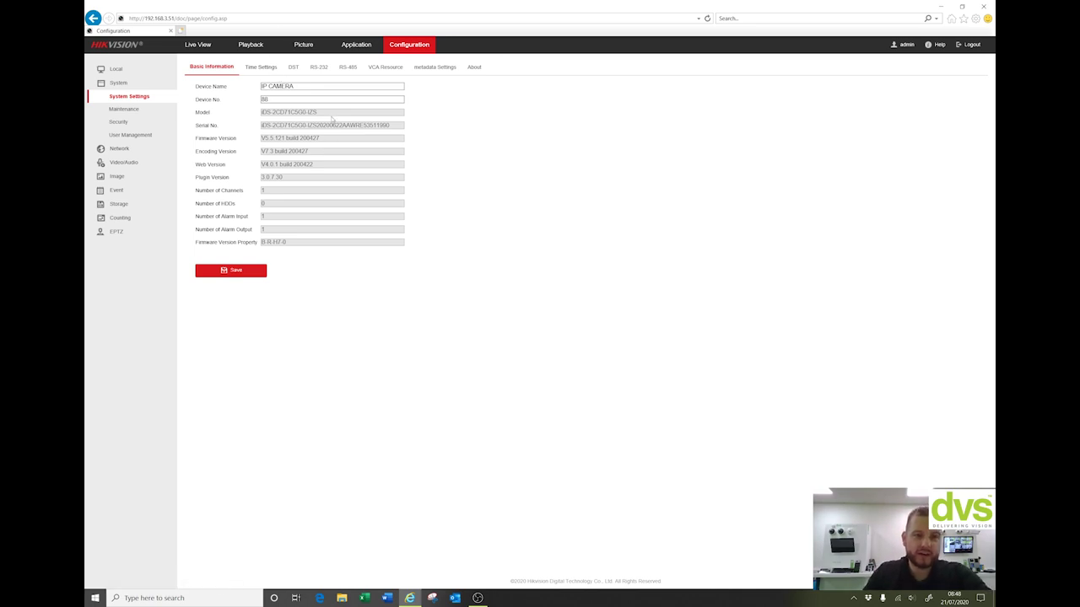
pyautogui.moveTo(310, 114); pyautogui.dragTo(272, 125)
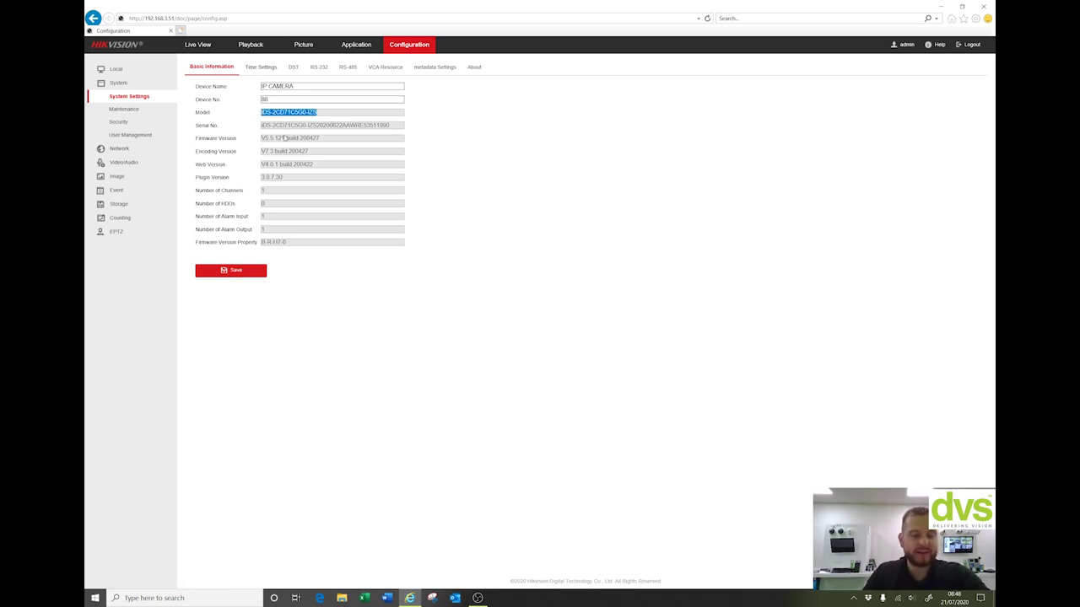
pyautogui.click(314, 144)
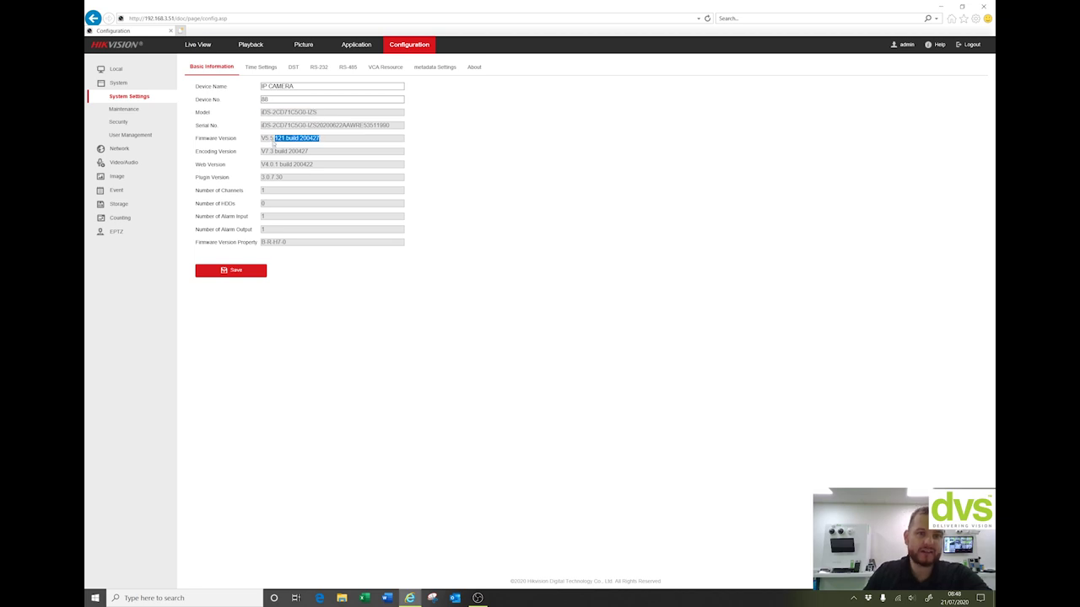
pyautogui.moveTo(270, 145); pyautogui.dragTo(260, 146)
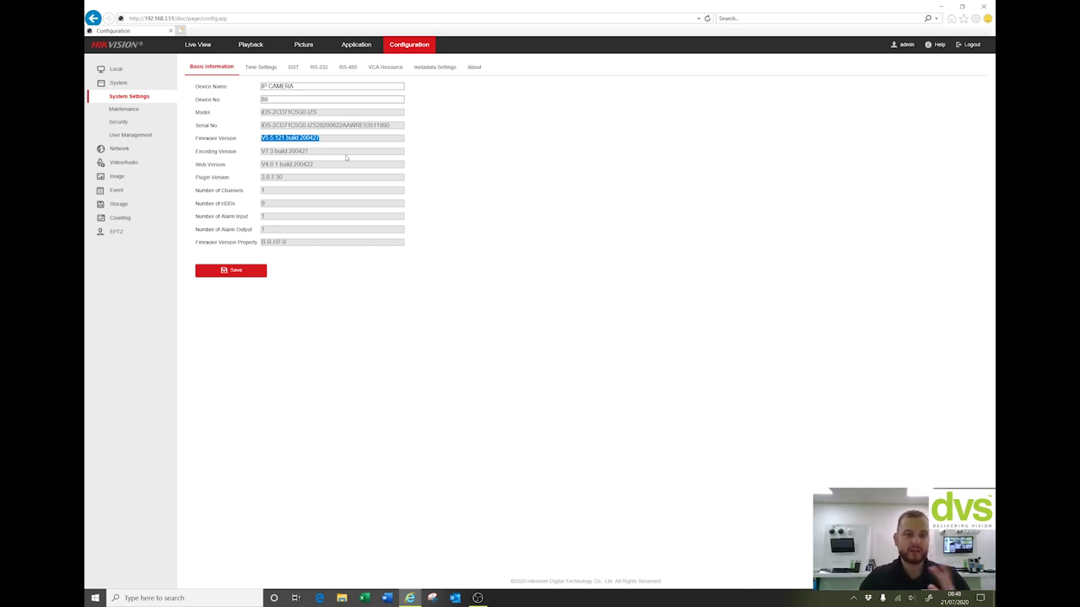
# Look over the VCA Resource modes, then view Metadata Settings with Smart Event unticked.
pyautogui.click(375, 67)
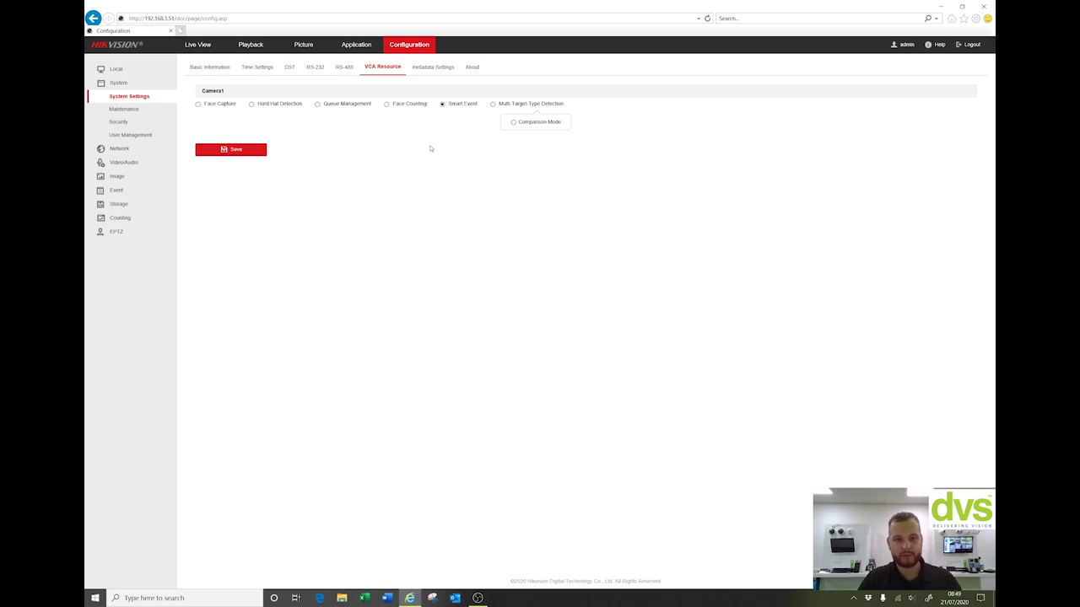
pyautogui.click(433, 67)
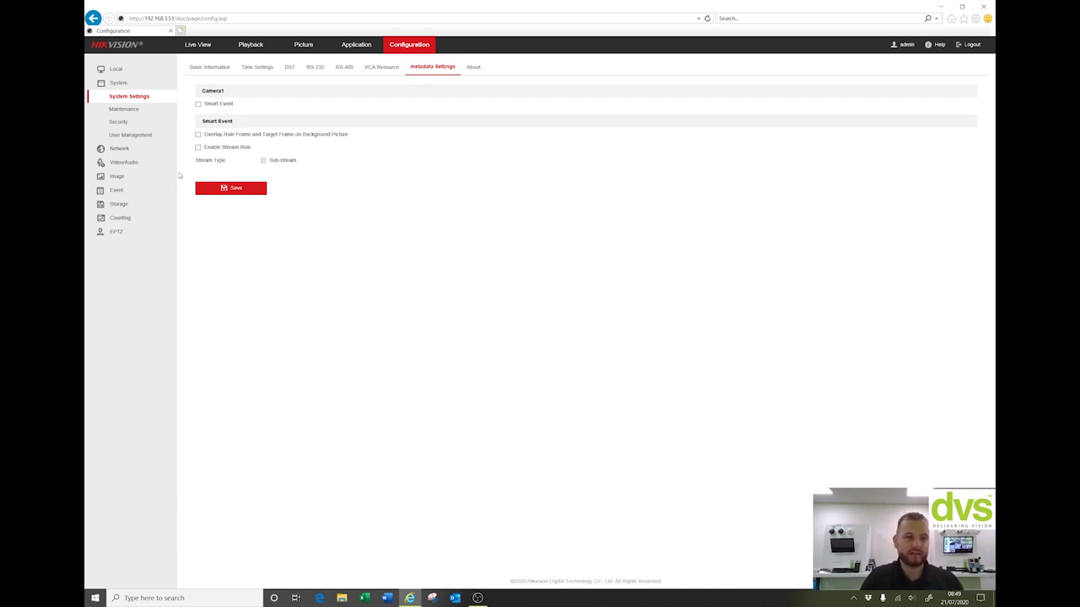
# Go back to the EPTZ page showing human-detection auto-tracking at sensitivity 50.
pyautogui.click(118, 232)
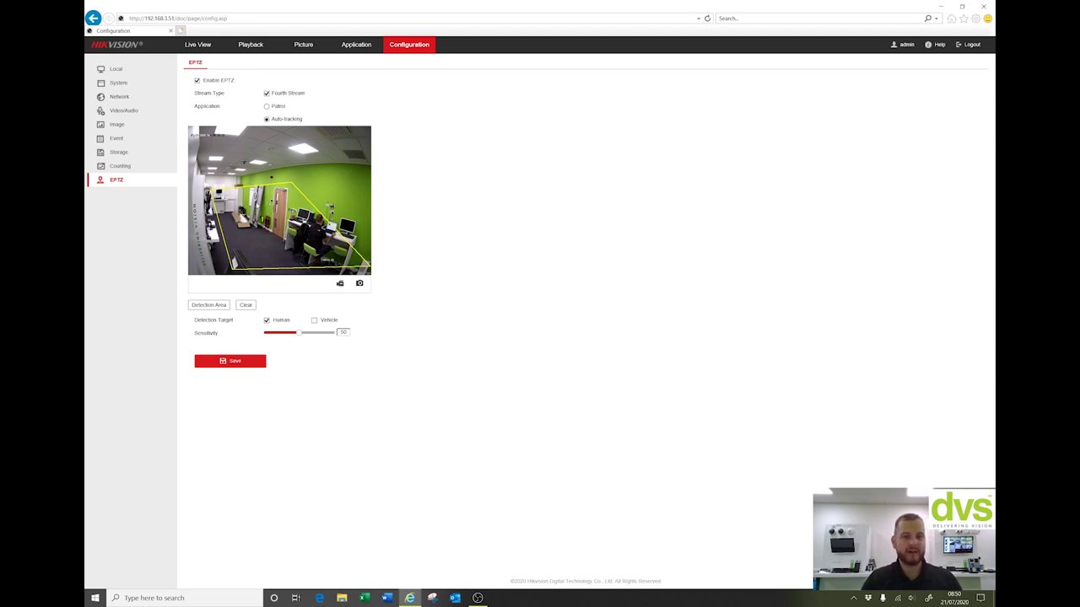
# Save the Fourth Stream at 1920*1080P, 2048 Kbps max bitrate and H.265, then go to Live View.
pyautogui.click(122, 113)
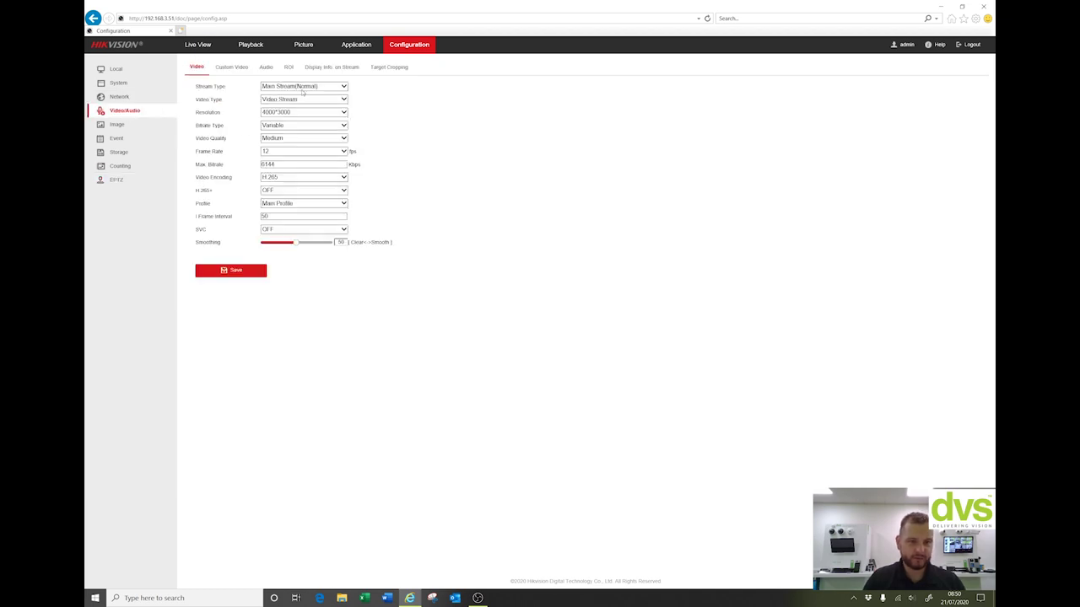
pyautogui.click(297, 88)
pyautogui.click(296, 106)
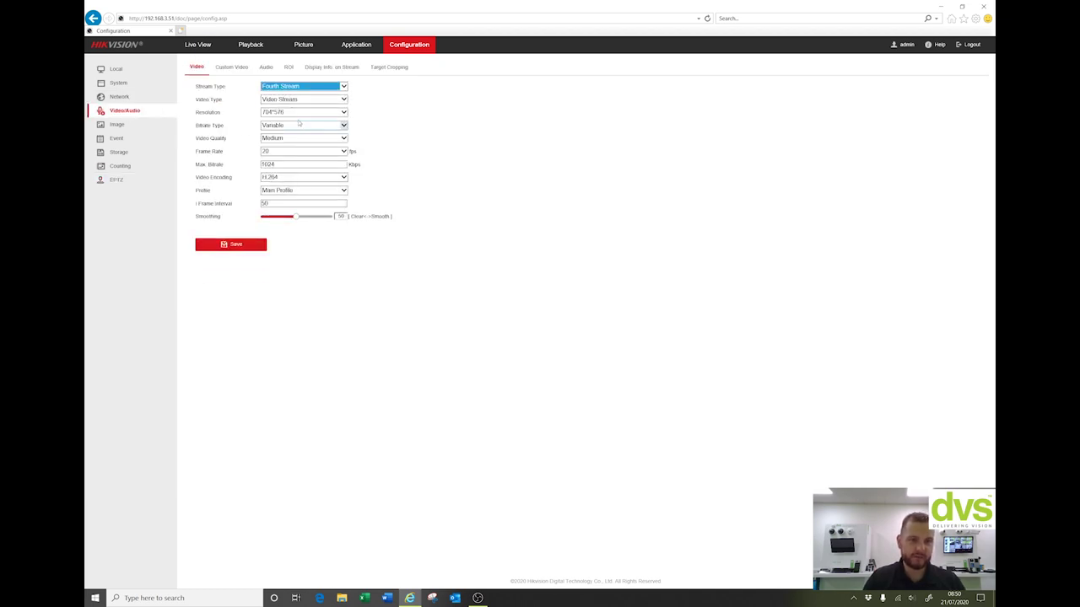
pyautogui.click(295, 115)
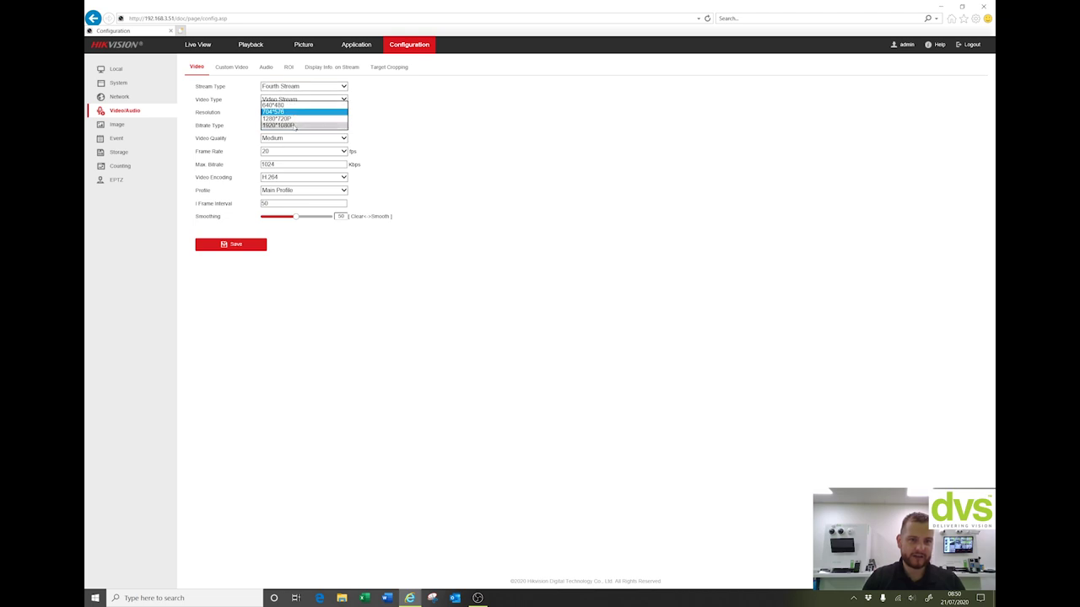
pyautogui.click(293, 112)
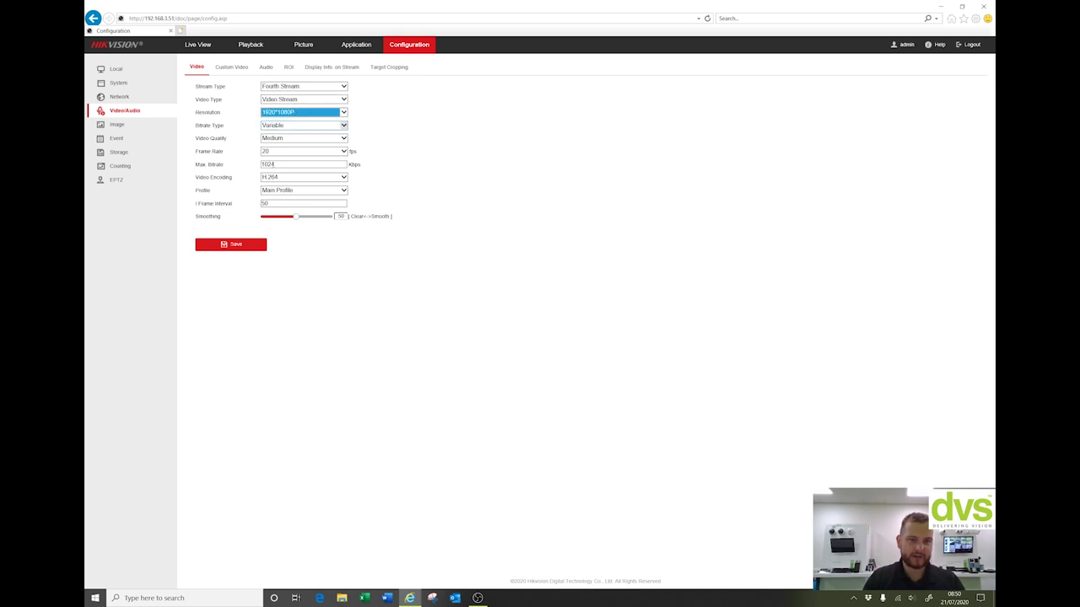
pyautogui.click(296, 163)
pyautogui.click(276, 199)
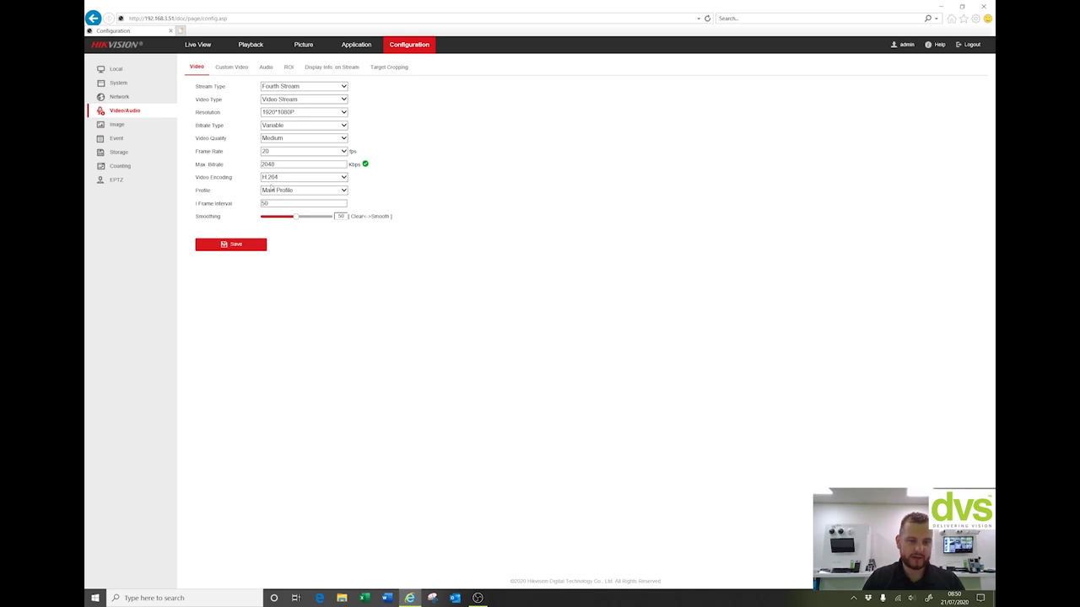
pyautogui.click(273, 177)
pyautogui.click(286, 191)
pyautogui.click(242, 245)
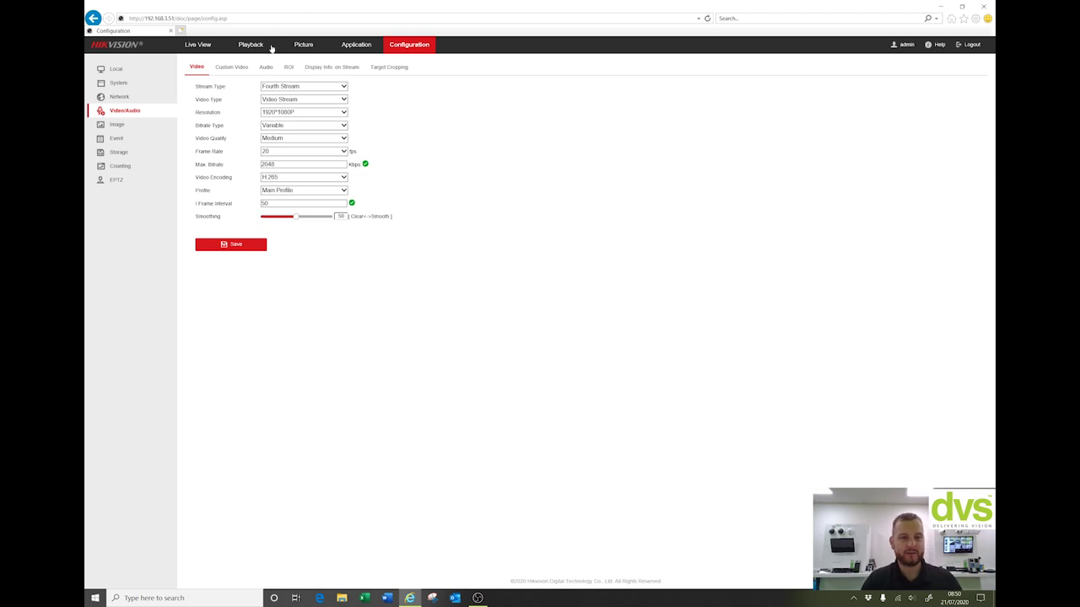
pyautogui.click(205, 44)
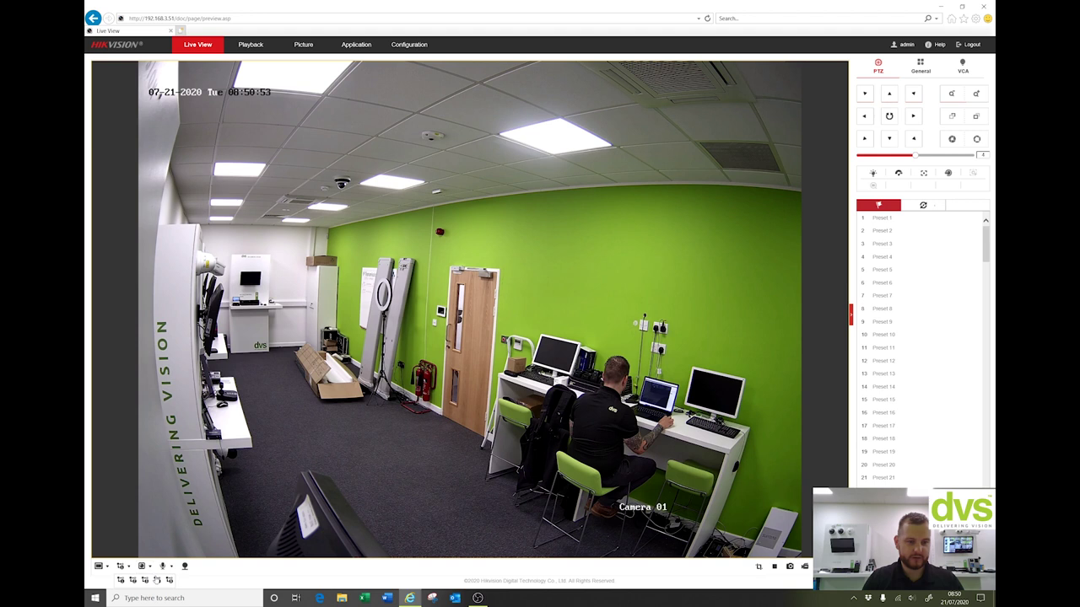
# Watch the room's live feed and digitally zoom in with the scroll wheel.
pyautogui.click(157, 581)
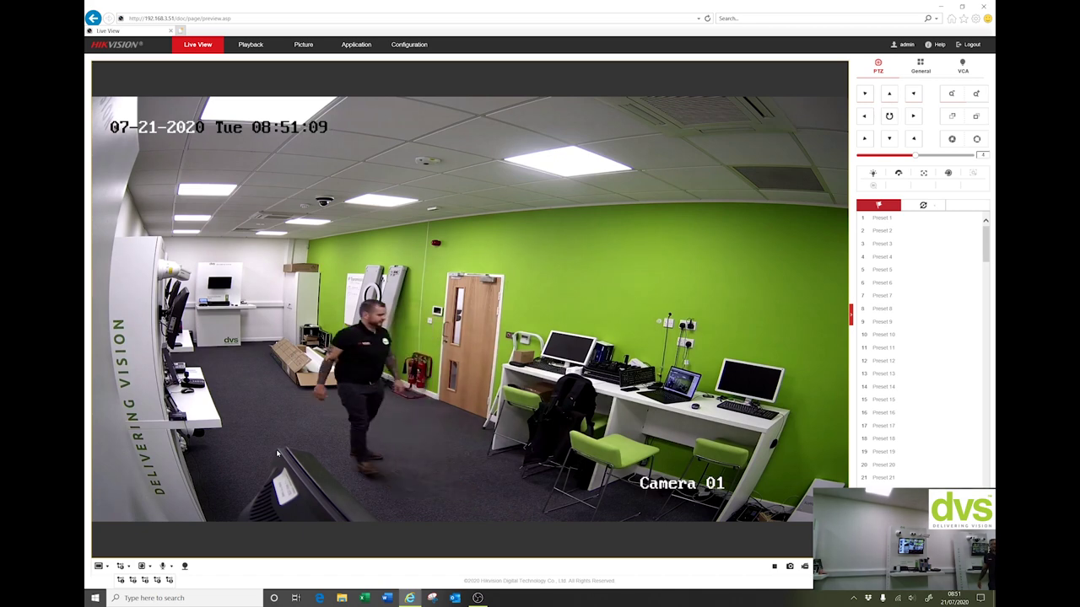
pyautogui.scroll(1, 276, 454)
pyautogui.scroll(2, 277, 453)
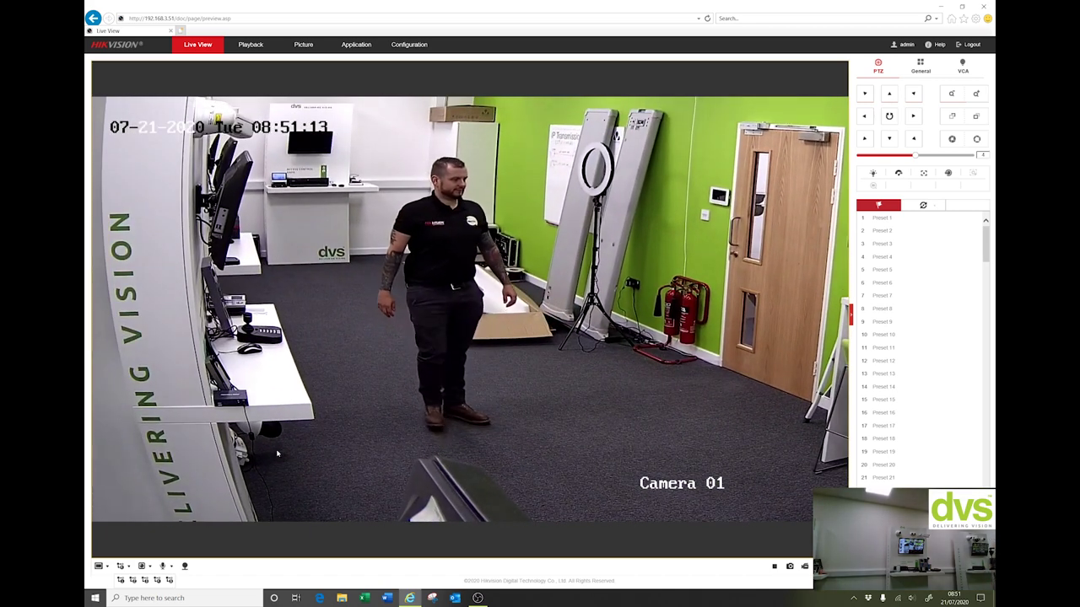
pyautogui.scroll(2, 277, 454)
pyautogui.scroll(1, 276, 454)
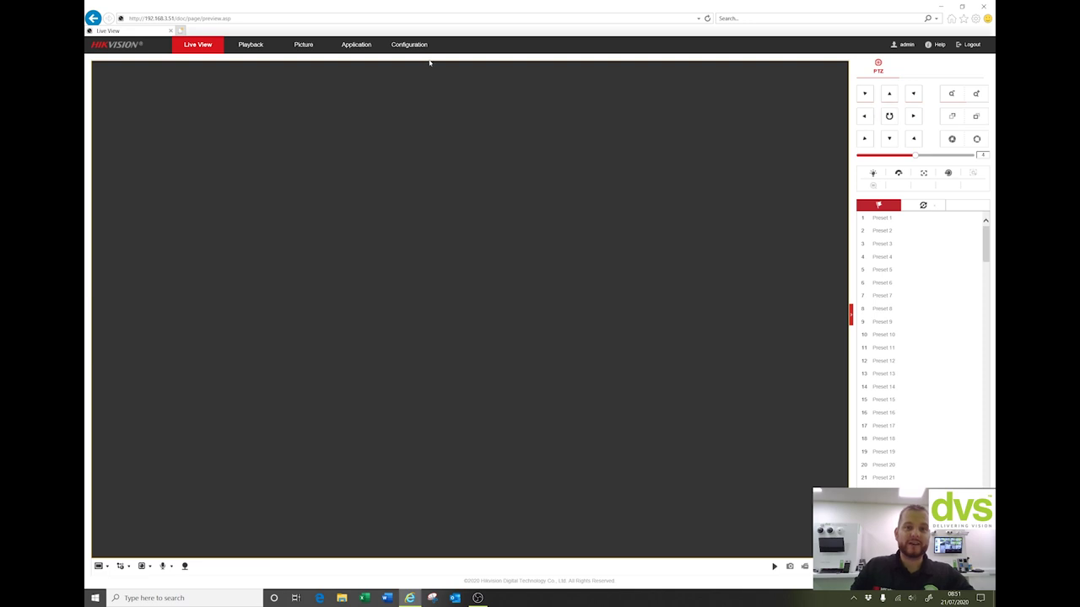
# Open Event > Smart Event > Intrusion Detection, showing region 1, Human target, sensitivity 50.
pyautogui.click(423, 46)
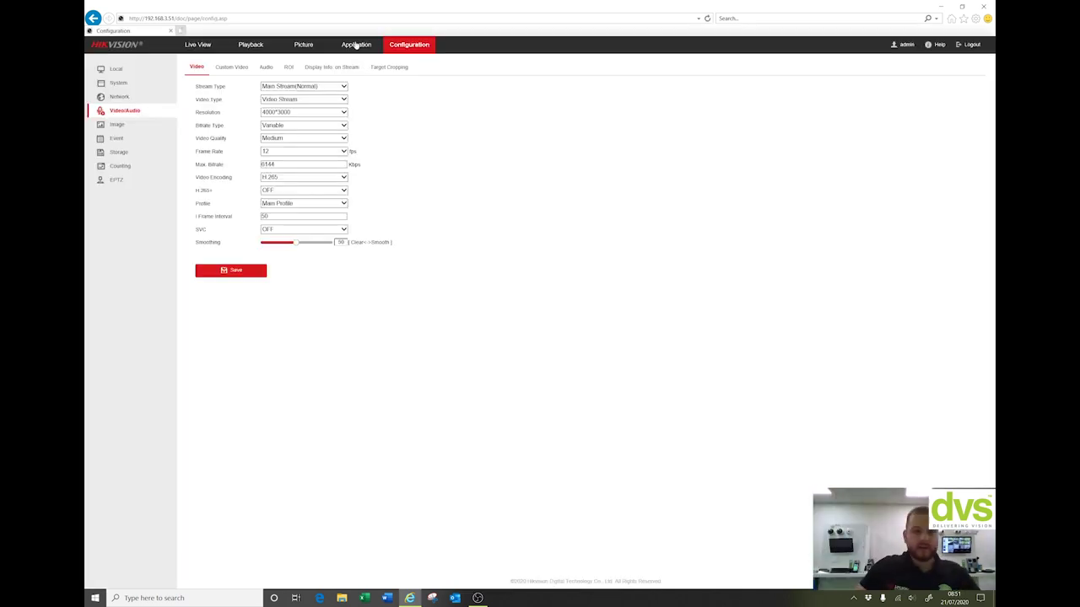
pyautogui.click(135, 139)
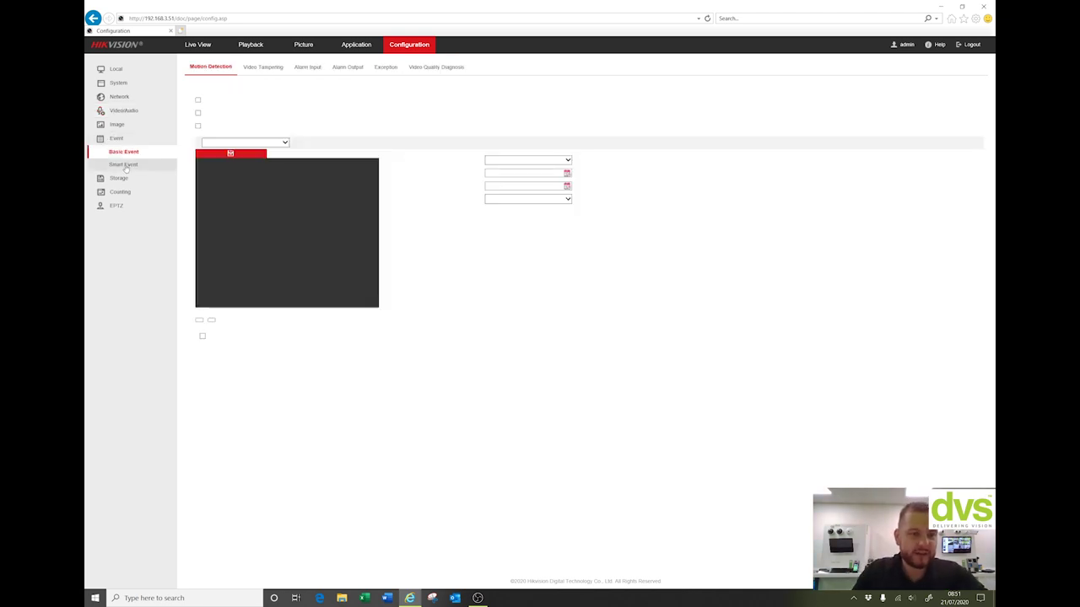
pyautogui.click(215, 87)
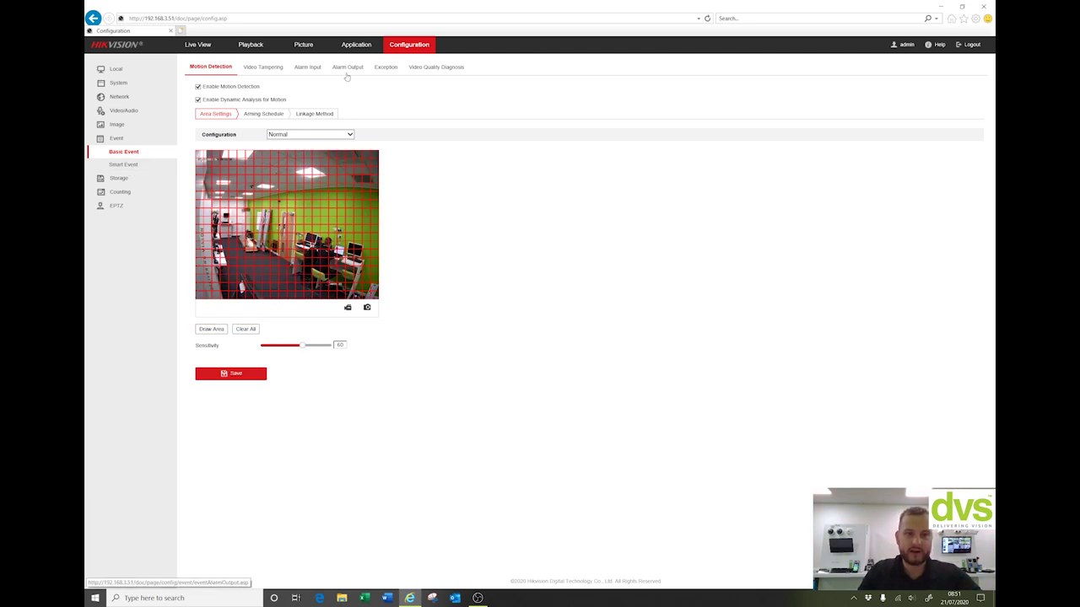
pyautogui.click(134, 166)
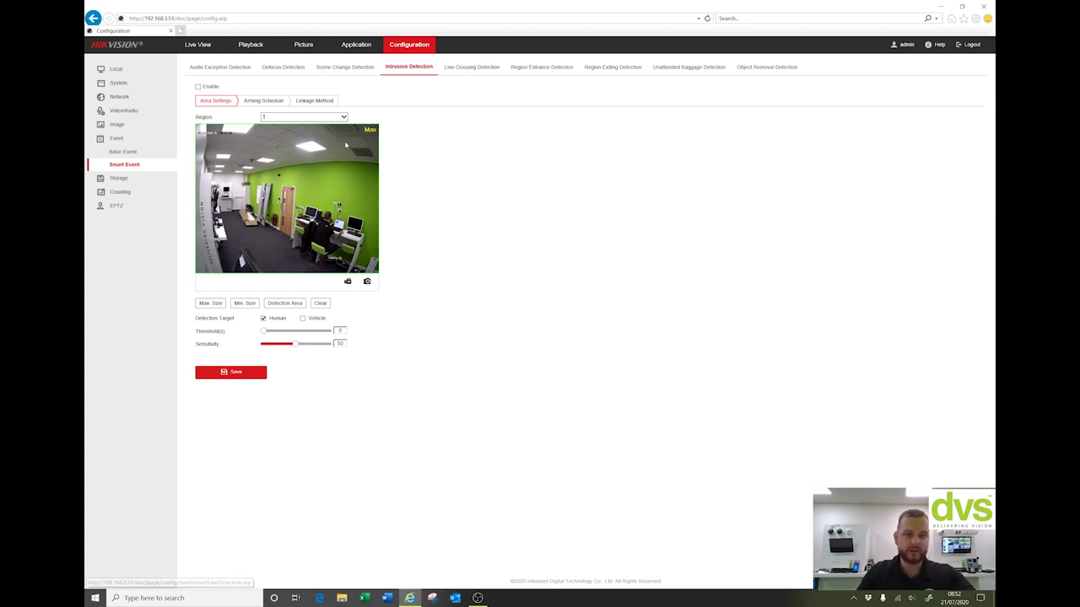
# Draw a four-sided detection area for intrusion region 1.
pyautogui.click(333, 117)
pyautogui.click(312, 118)
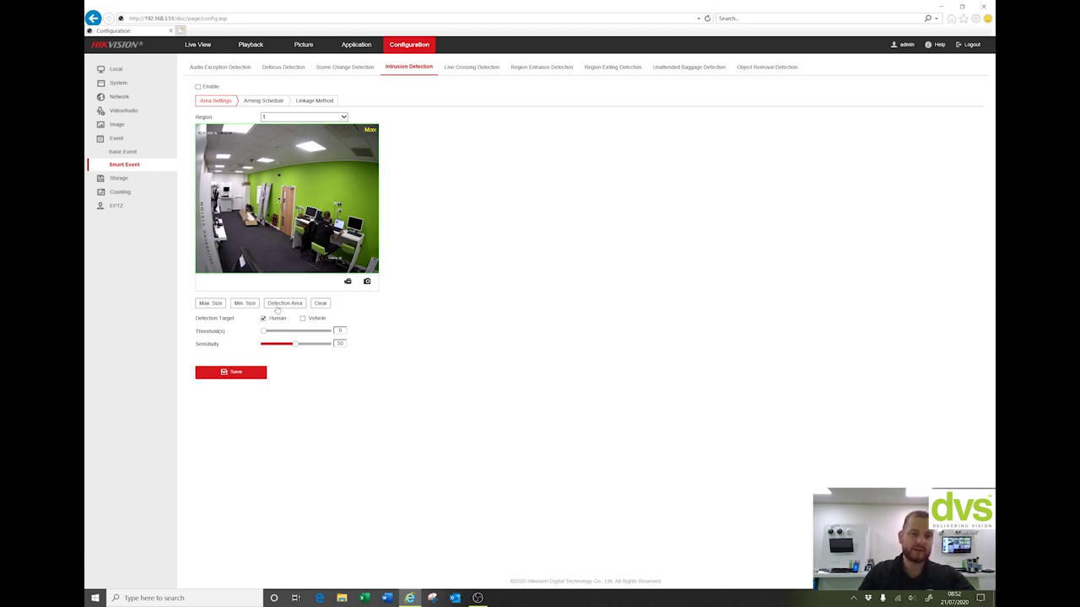
pyautogui.click(245, 186)
pyautogui.click(293, 176)
pyautogui.click(331, 235)
pyautogui.click(219, 271)
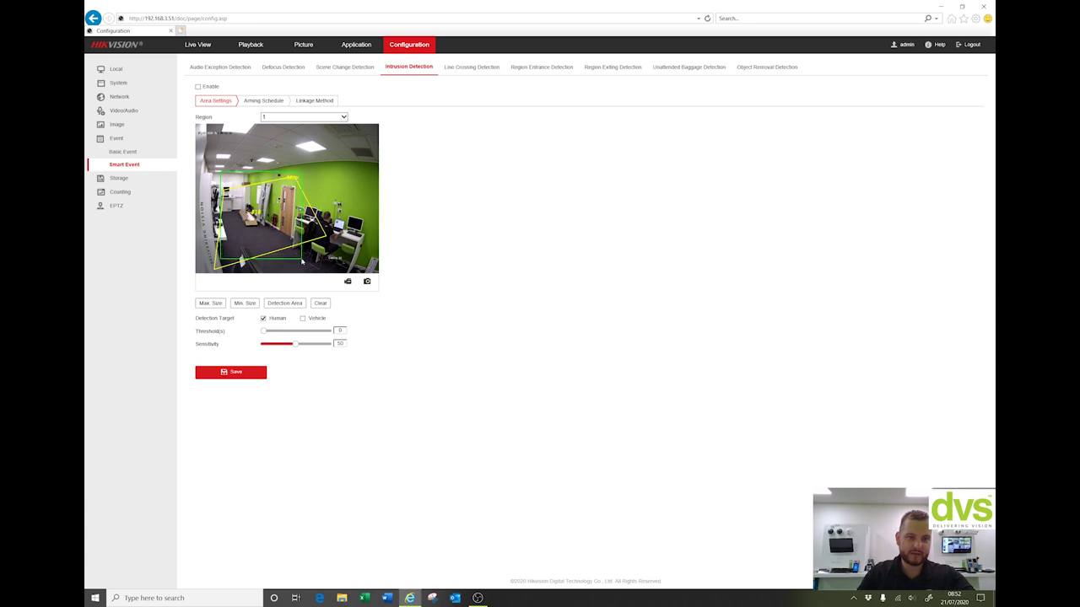
# Draw the minimum target size box and set the threshold to 2.
pyautogui.click(245, 303)
pyautogui.moveTo(248, 245); pyautogui.dragTo(271, 268)
pyautogui.click(335, 330)
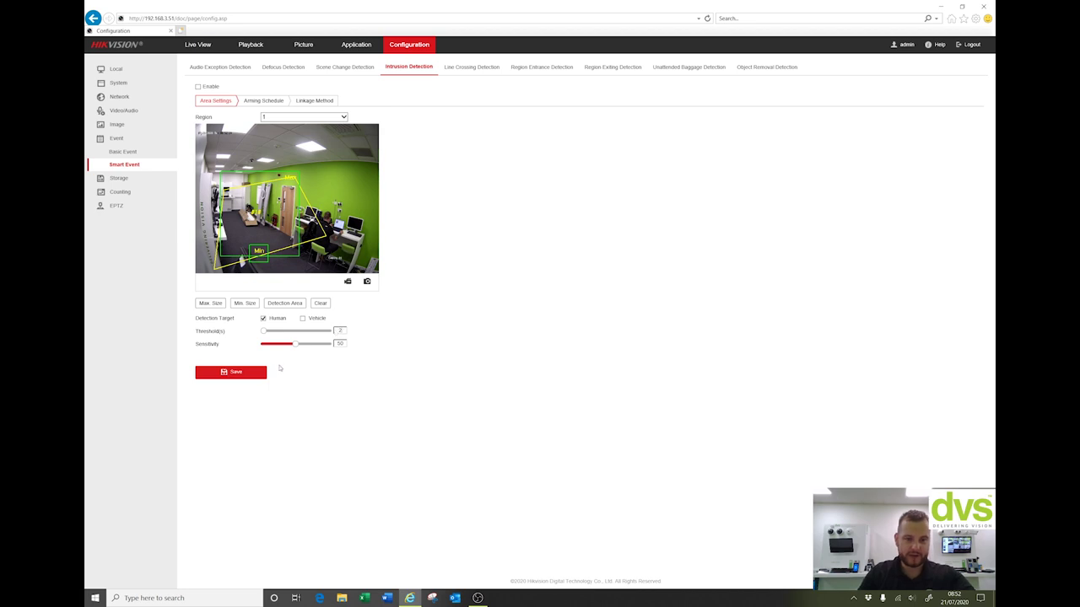
pyautogui.click(256, 374)
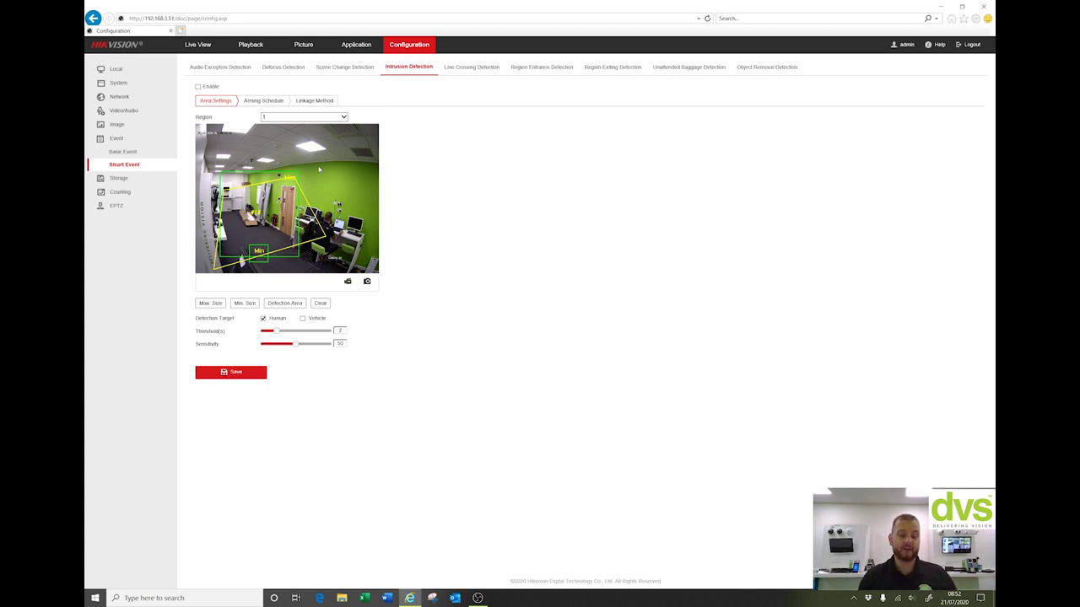
# Enable intrusion detection and review its linkage actions and arming schedule.
pyautogui.click(199, 87)
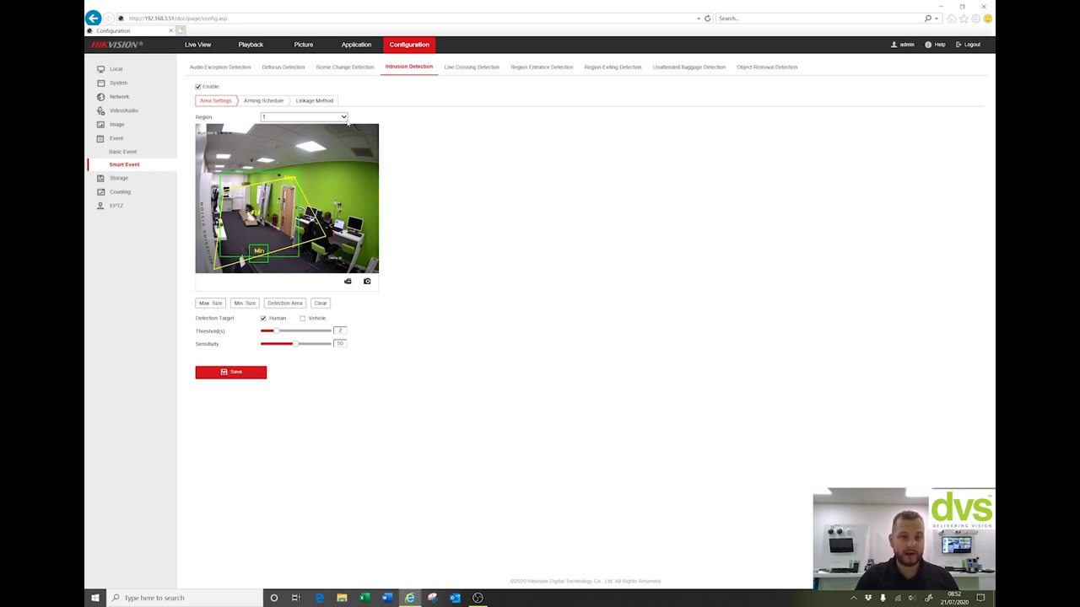
pyautogui.click(300, 101)
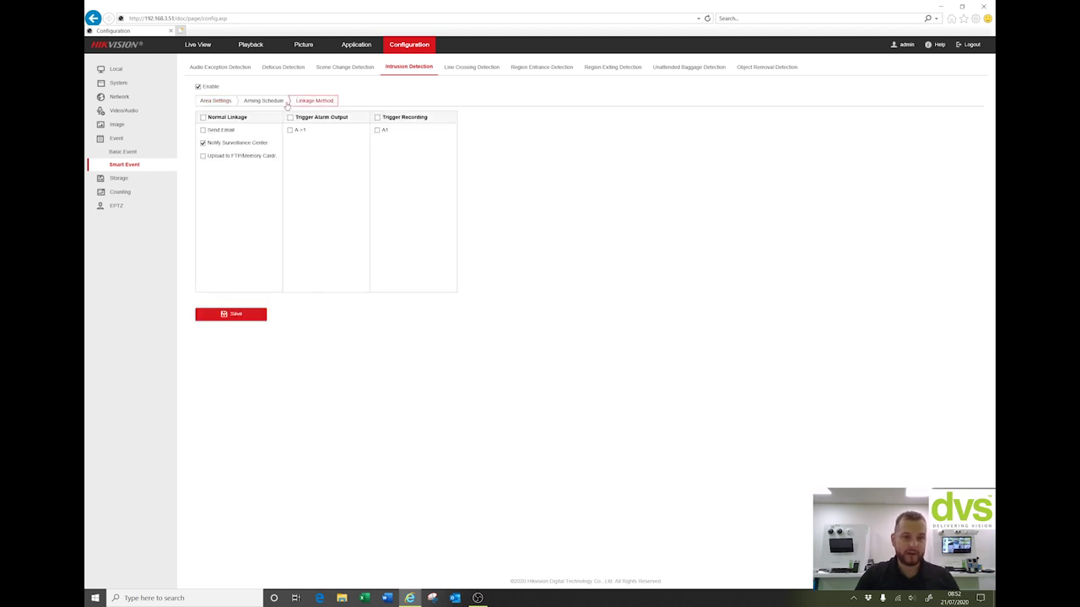
pyautogui.click(243, 105)
# Enable Rules display in the Local live-view parameters and check the overlay in Live View.
pyautogui.click(225, 103)
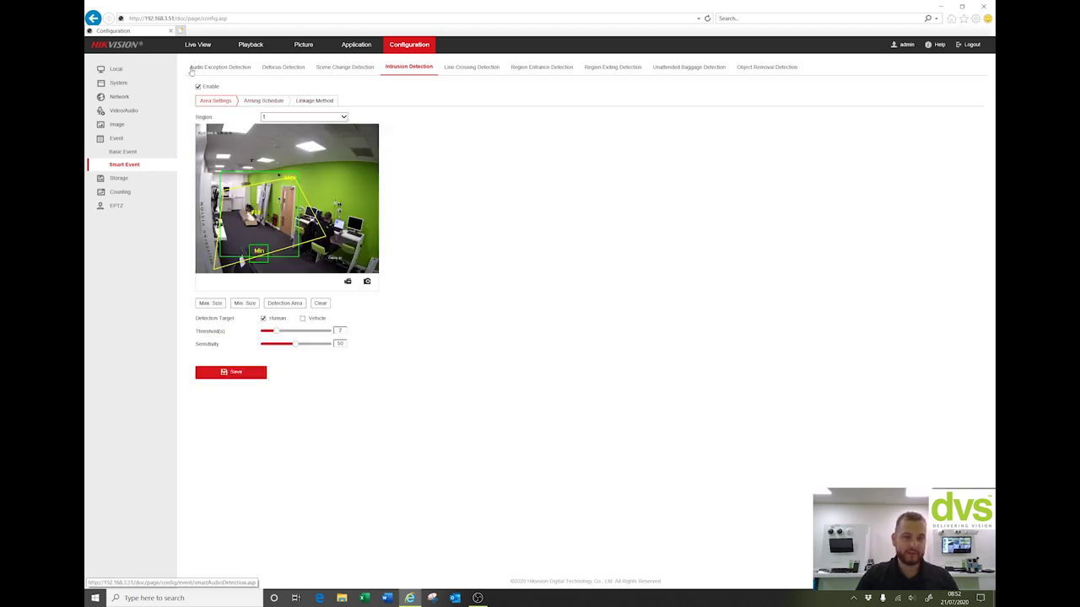
pyautogui.click(117, 69)
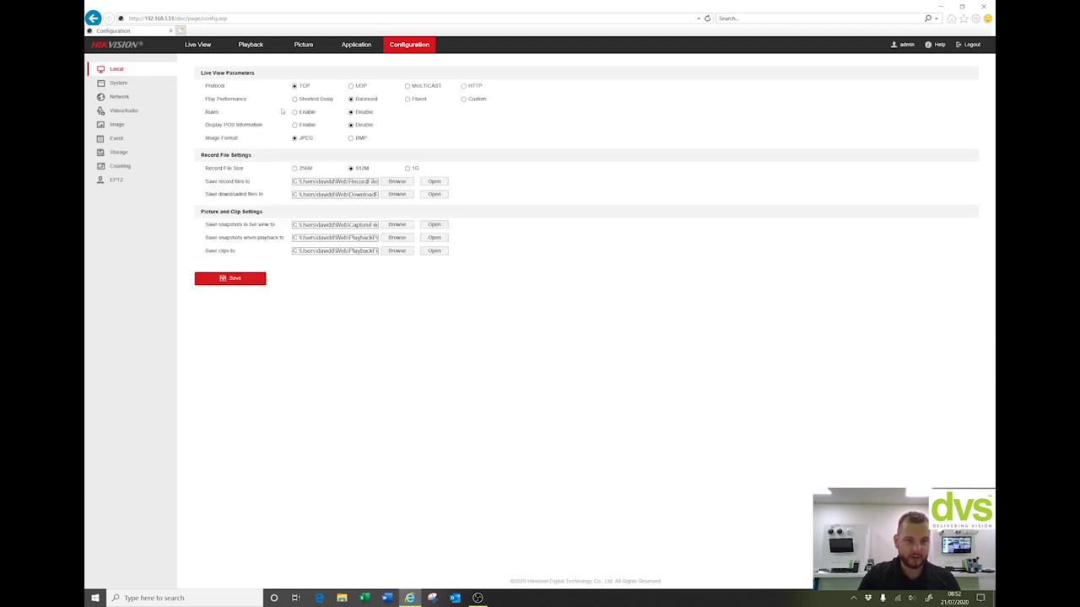
pyautogui.click(296, 112)
pyautogui.click(196, 46)
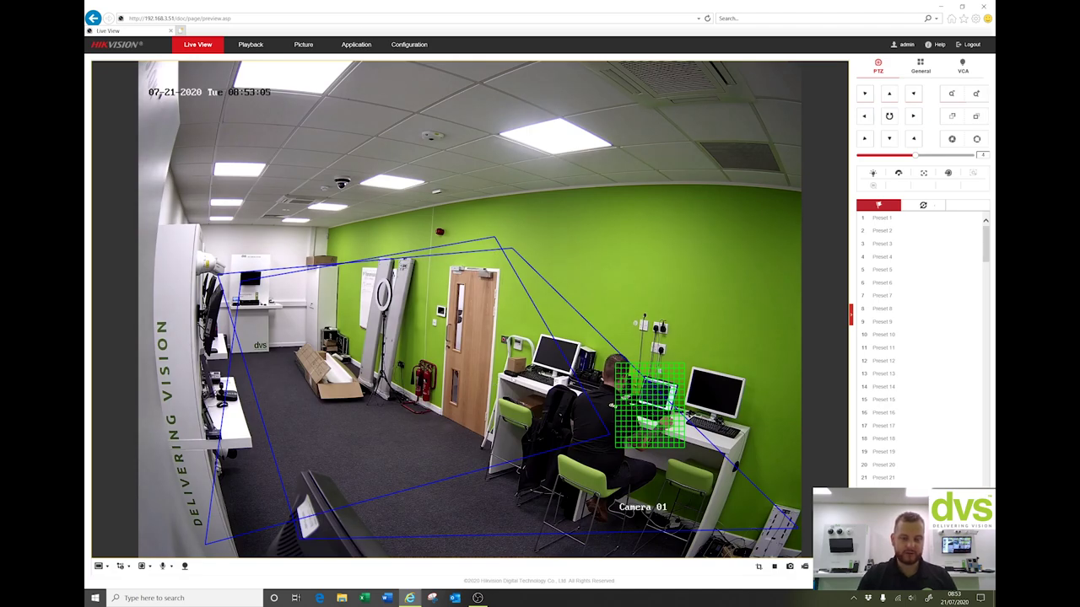
pyautogui.click(399, 48)
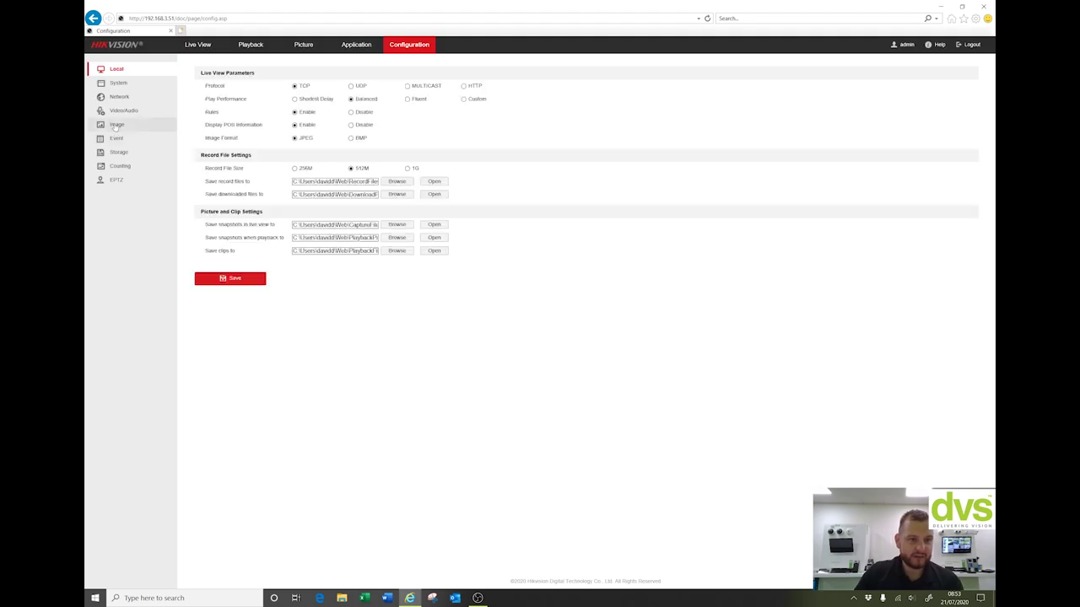
# Untick Enable Motion Detection and check Live View now shows only the intrusion region.
pyautogui.click(116, 138)
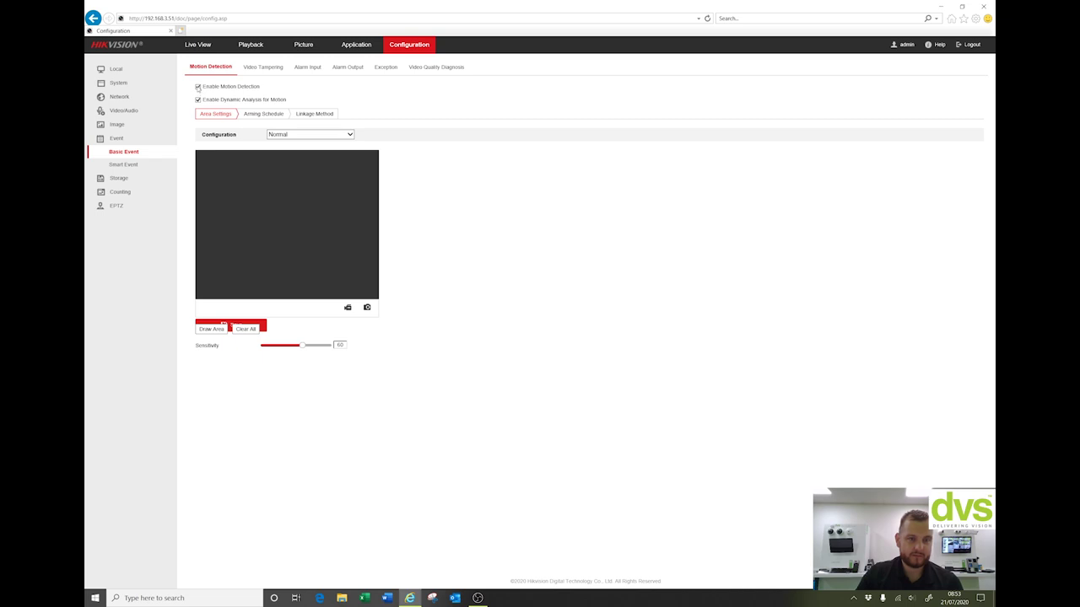
pyautogui.click(199, 87)
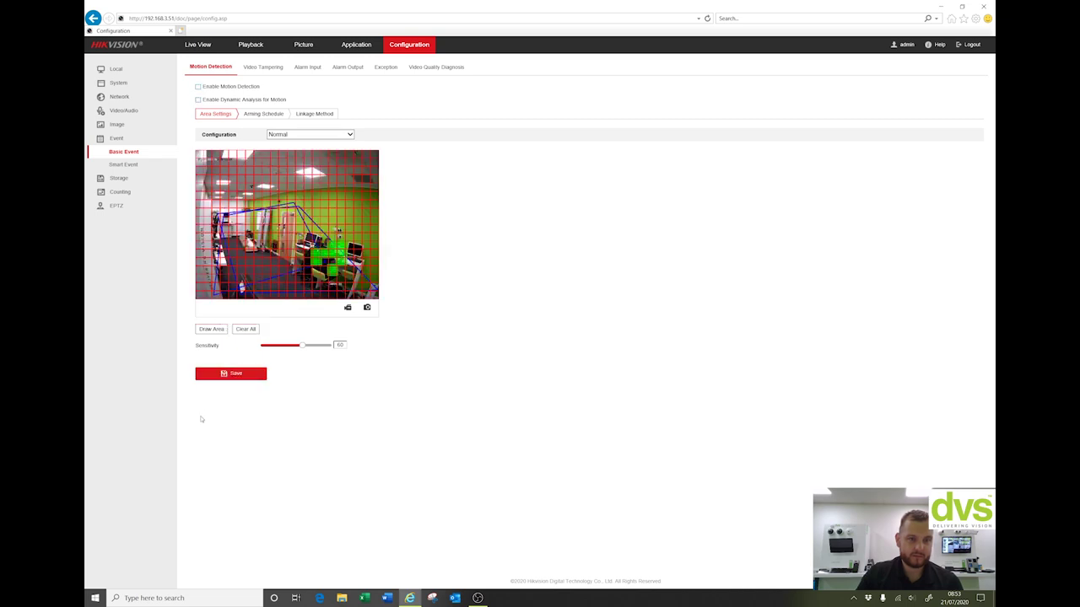
pyautogui.click(203, 48)
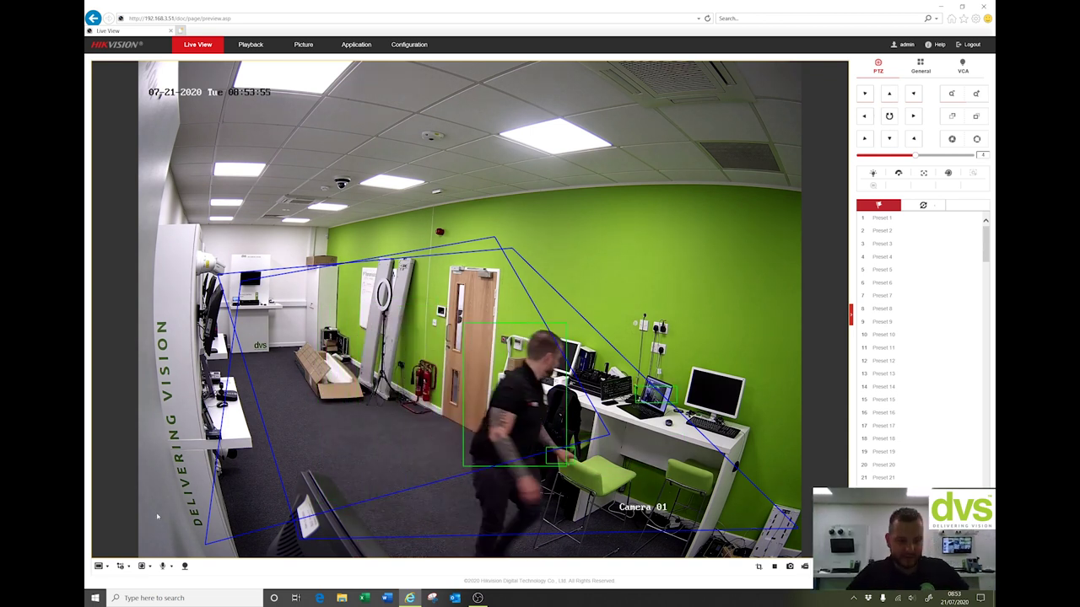
# Stop the live video after the presenter walks through the intrusion area.
pyautogui.click(759, 569)
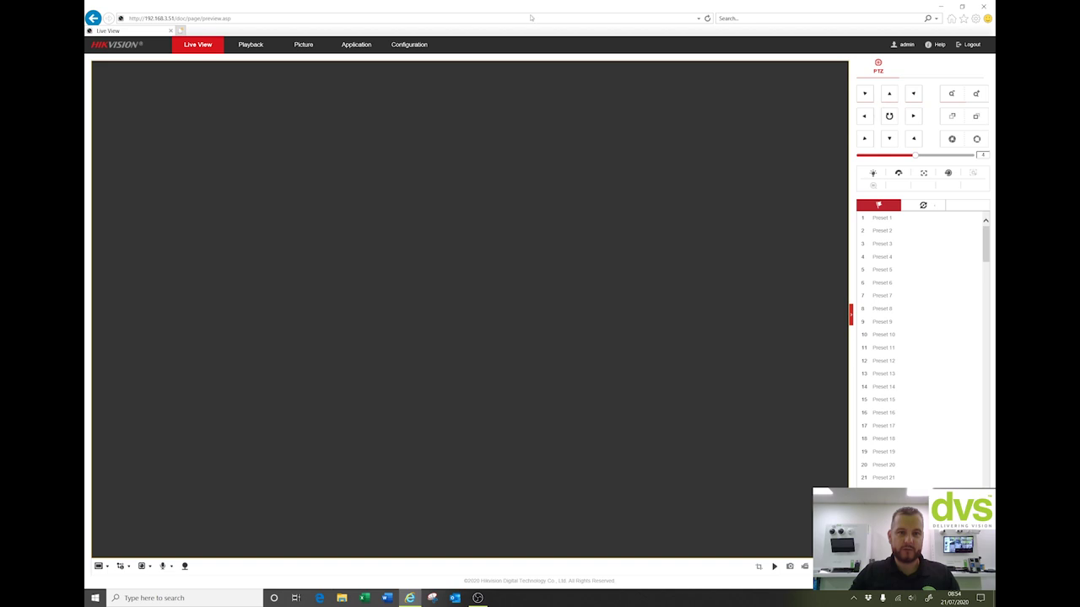
# Change the VCA resource from Smart Event to Hard Hat Detection, save, and confirm the reboot.
pyautogui.click(408, 44)
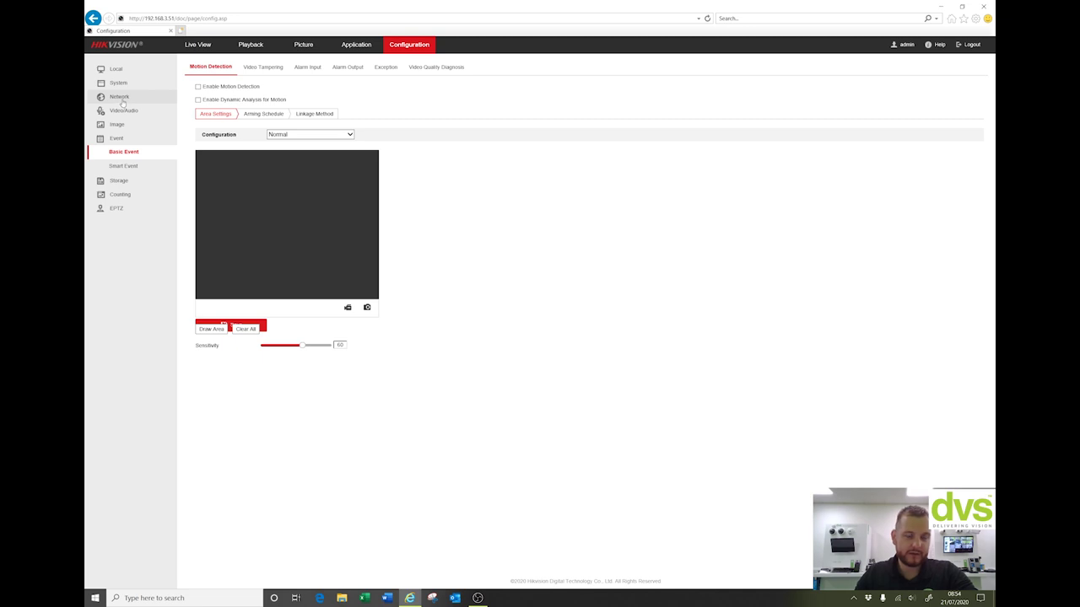
pyautogui.click(119, 83)
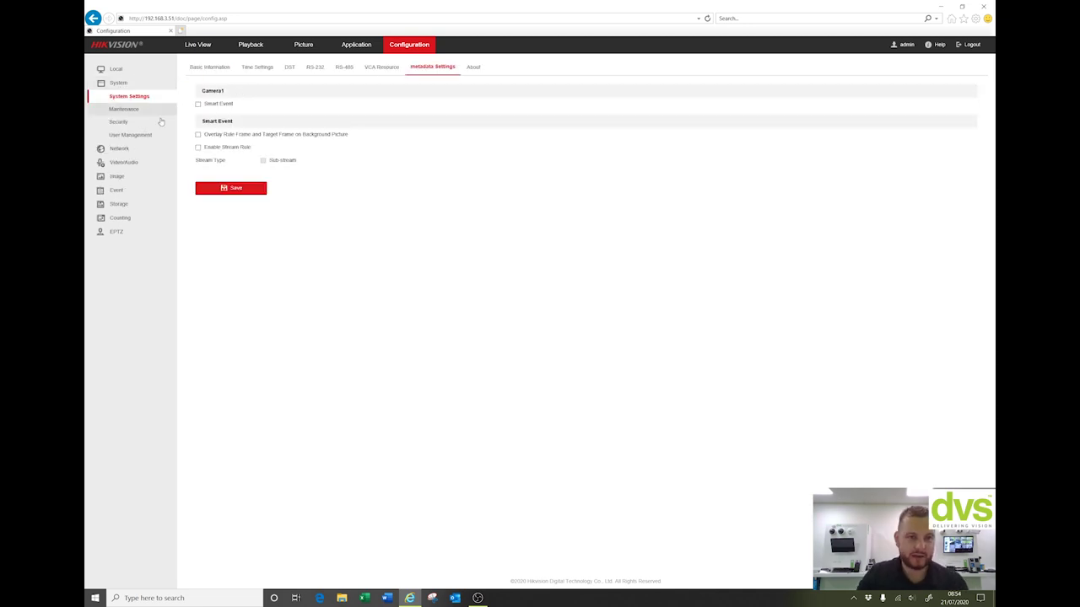
pyautogui.click(381, 67)
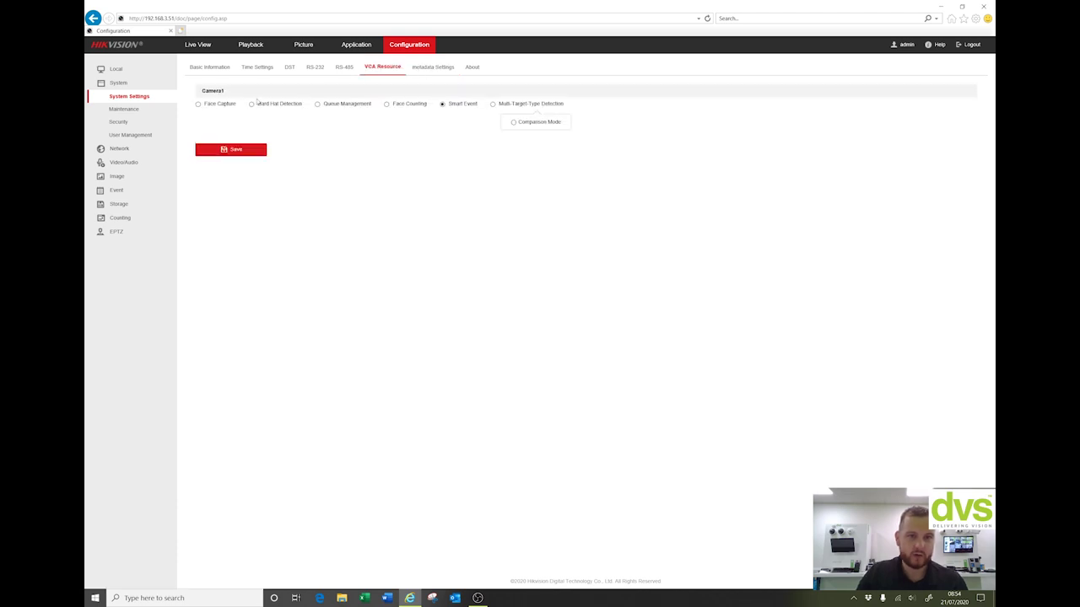
pyautogui.click(251, 149)
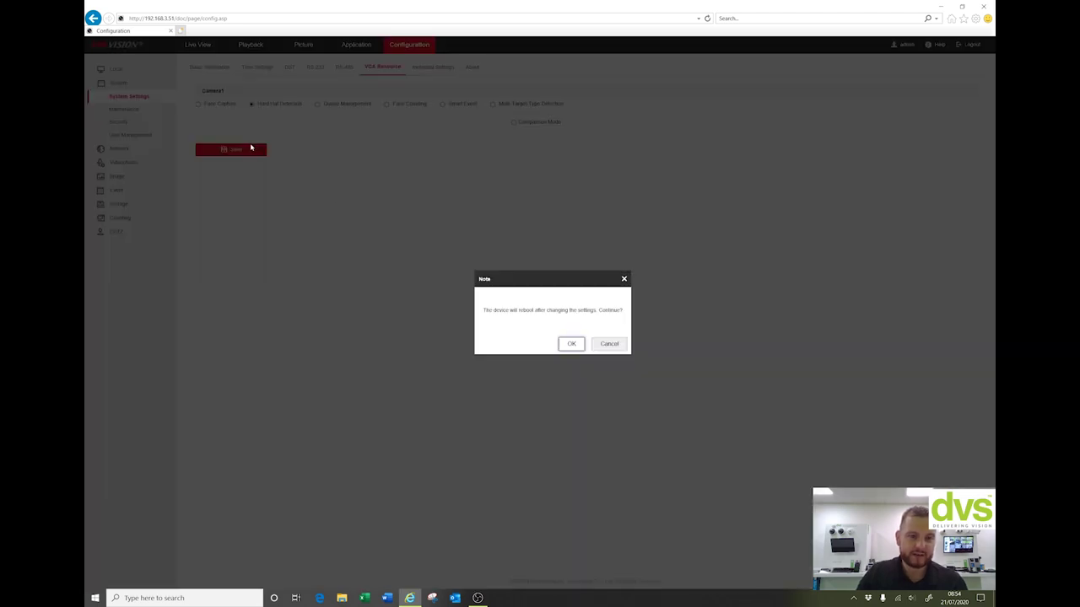
pyautogui.click(563, 344)
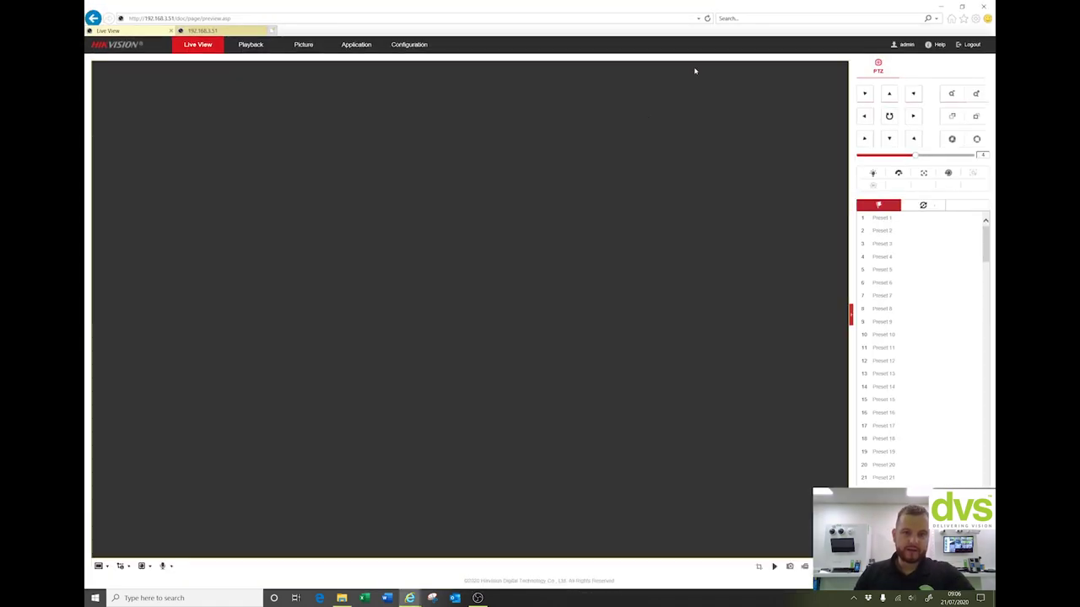
# Reverse the direction of the people-counting line in the Counting settings.
pyautogui.click(420, 46)
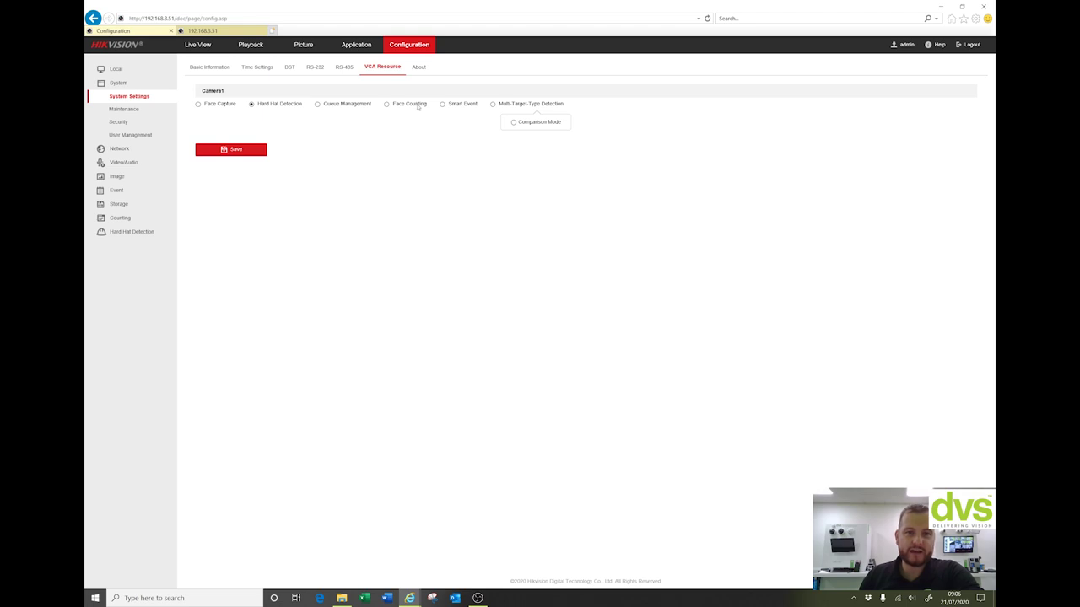
pyautogui.click(119, 217)
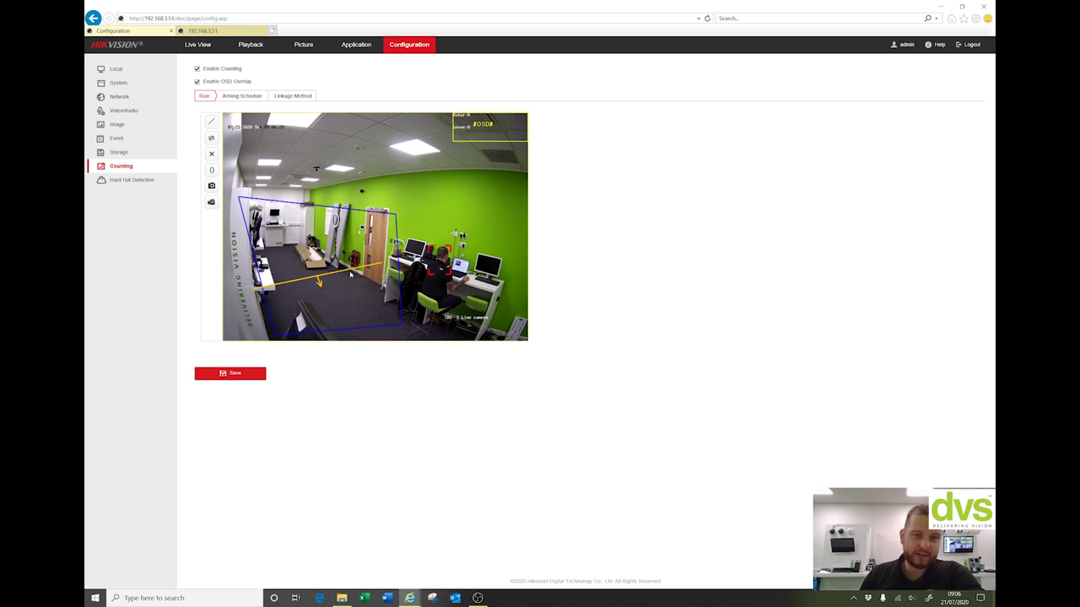
pyautogui.click(211, 140)
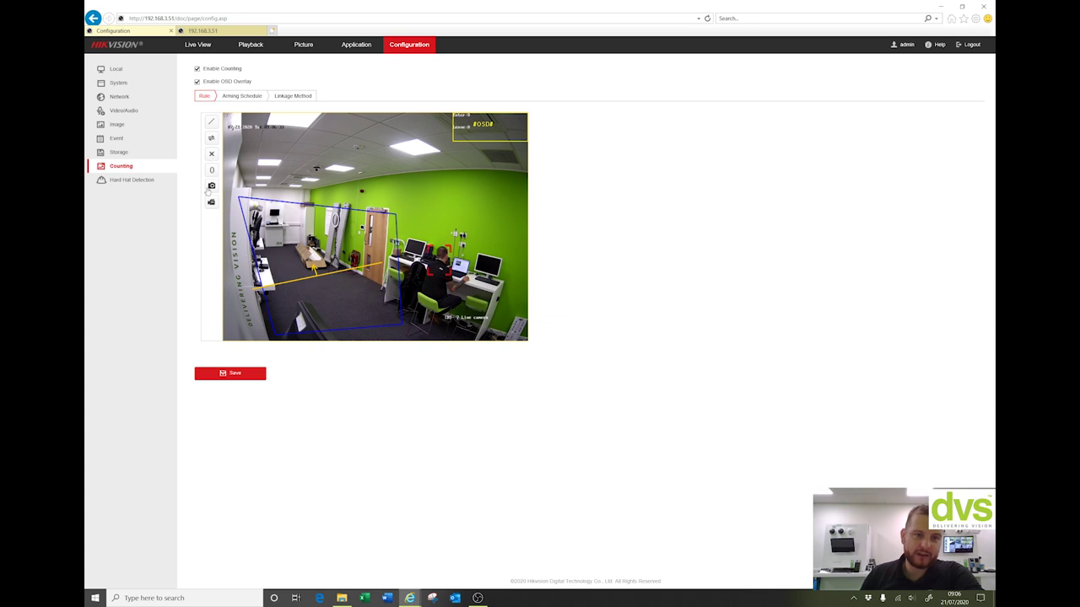
# Review the counting Arming Schedule and Linkage Method, then return to the Rule view.
pyautogui.click(245, 96)
pyautogui.click(285, 96)
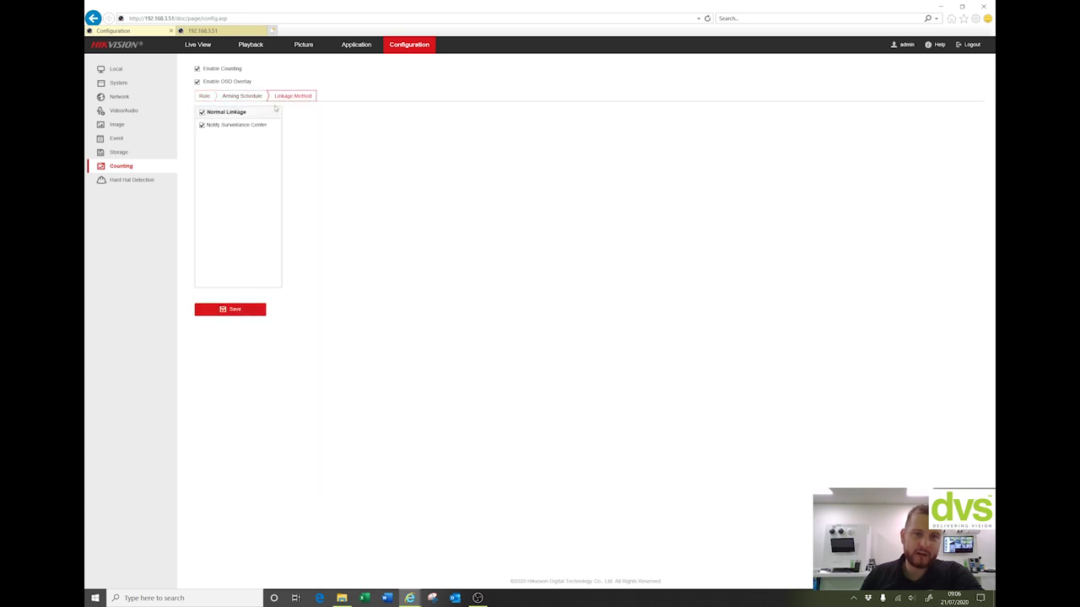
pyautogui.click(203, 96)
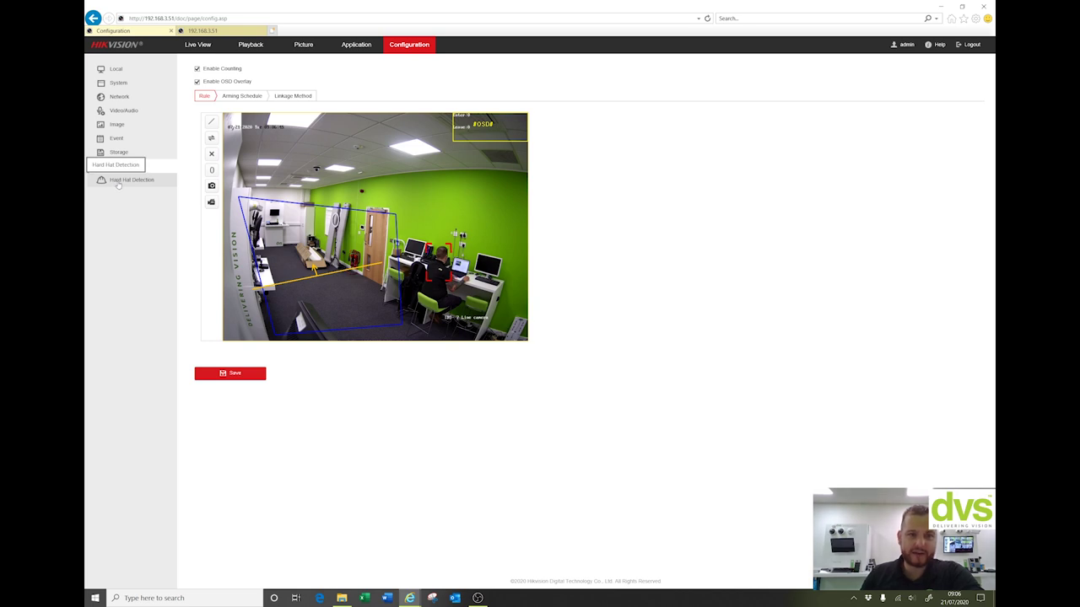
# In Hard Hat Detection, lower generation speed from 42 to 32 and draw region 1 over the floor.
pyautogui.click(118, 182)
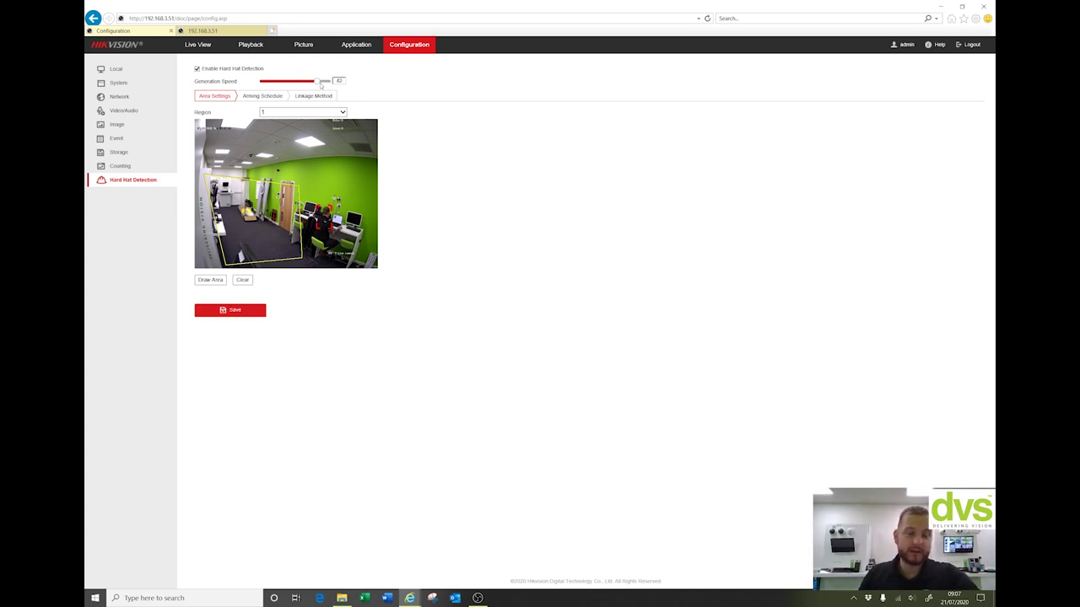
pyautogui.moveTo(319, 86); pyautogui.dragTo(307, 89)
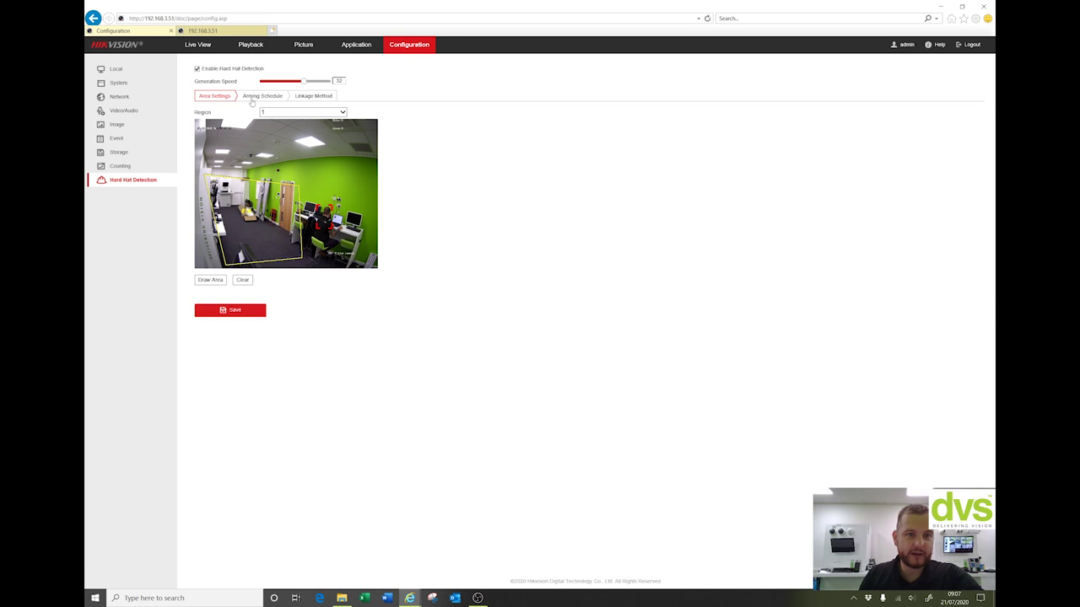
pyautogui.click(277, 114)
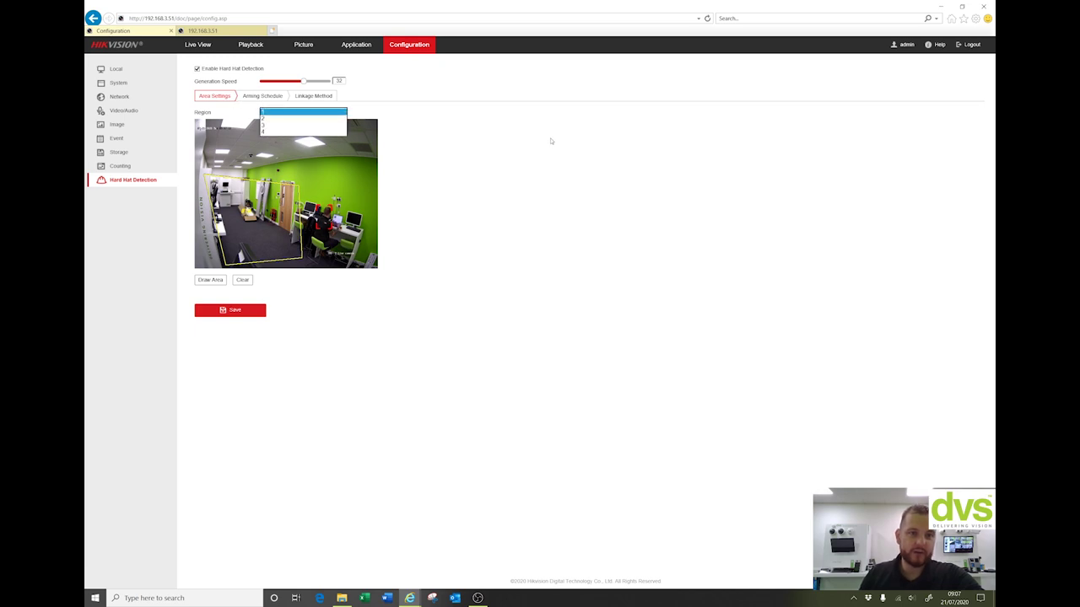
pyautogui.click(336, 224)
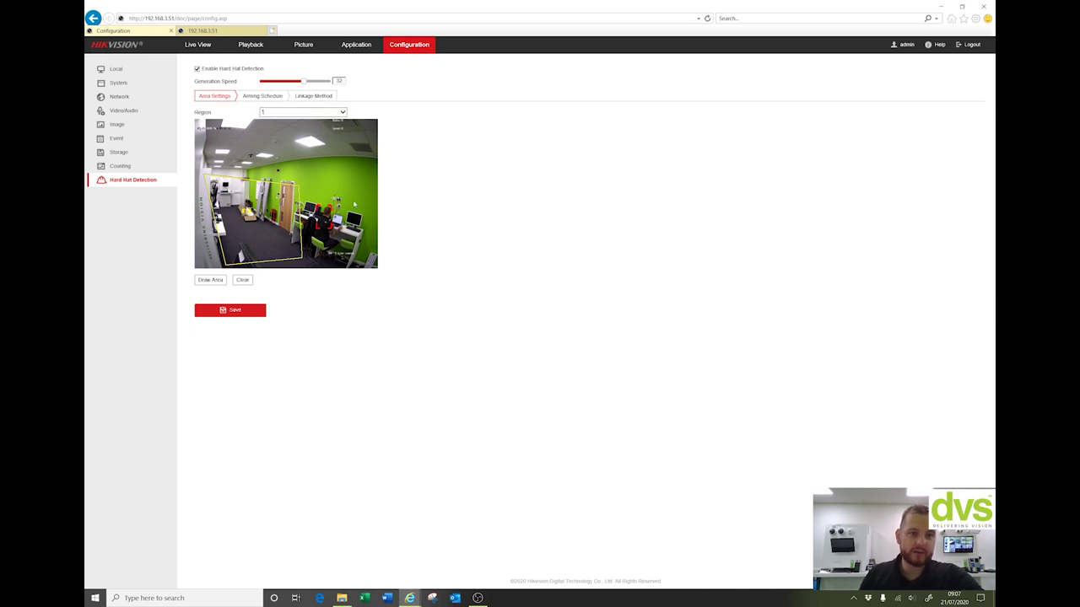
pyautogui.click(213, 281)
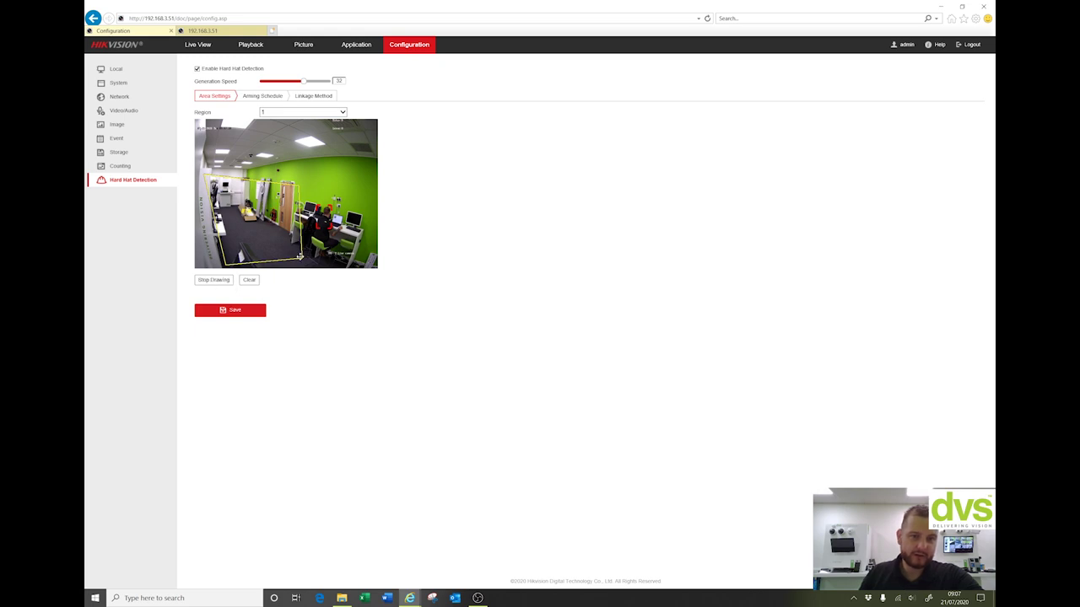
pyautogui.moveTo(299, 257); pyautogui.dragTo(284, 254)
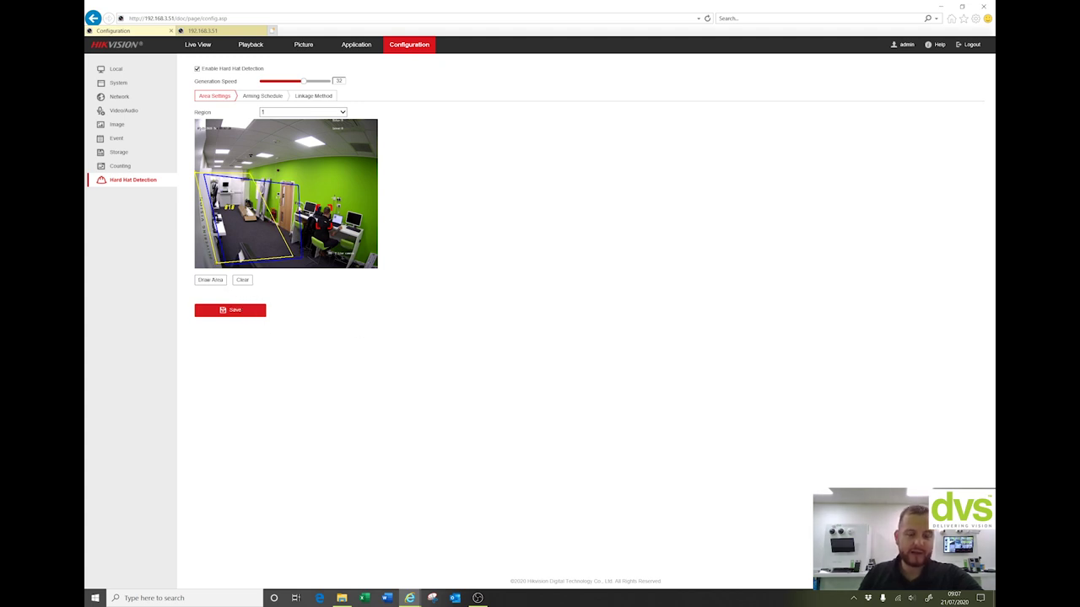
# Review the hard hat detection schedule and linkage actions, then return to the region view.
pyautogui.click(265, 98)
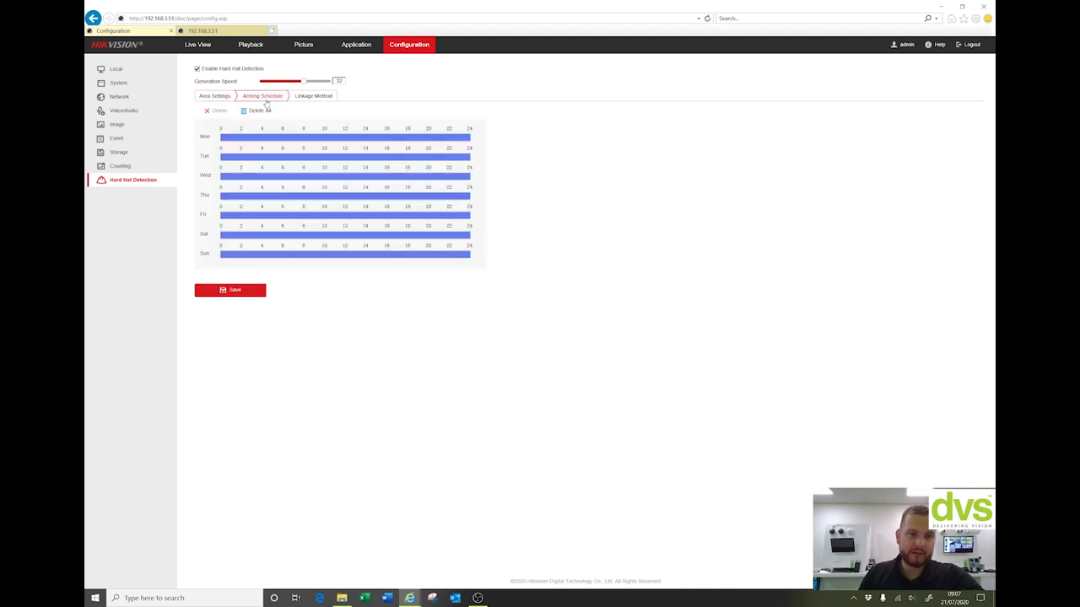
pyautogui.click(311, 98)
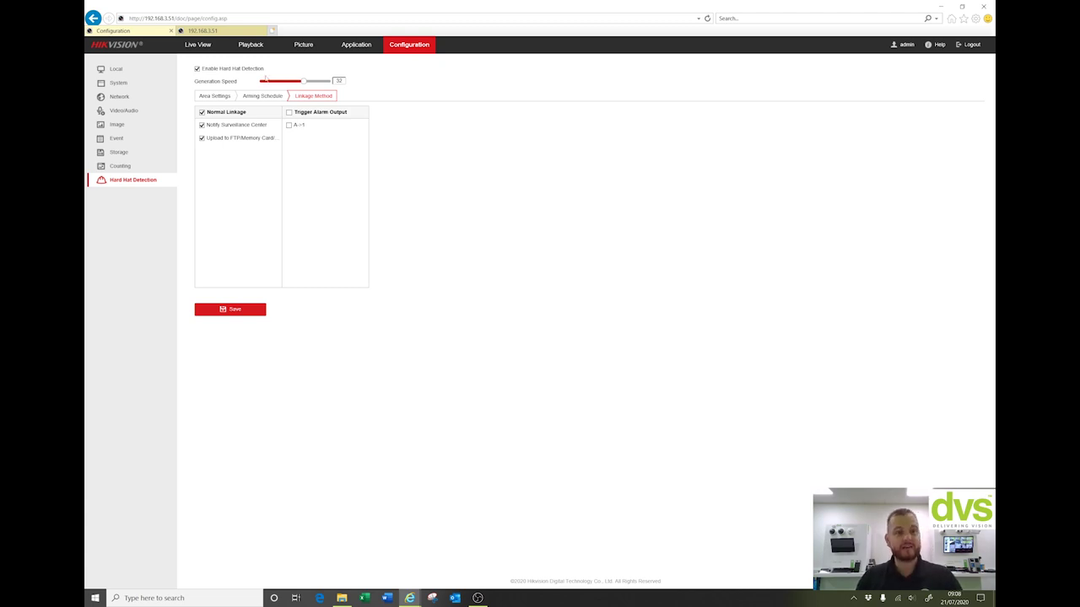
pyautogui.click(223, 96)
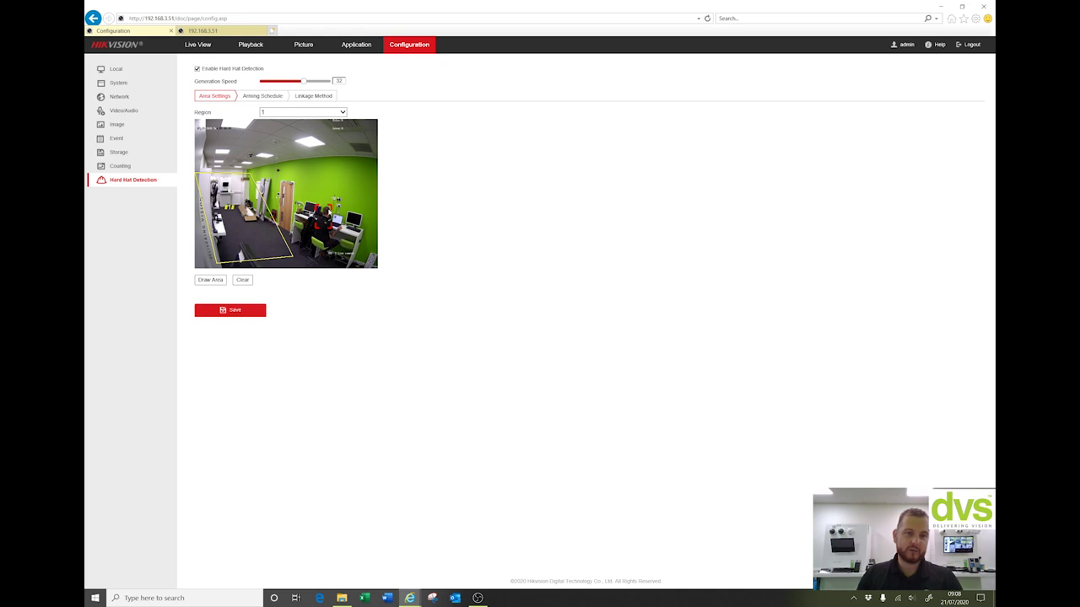
# Watch hard hat detection in Live View, then go back to the configuration pages.
pyautogui.click(205, 48)
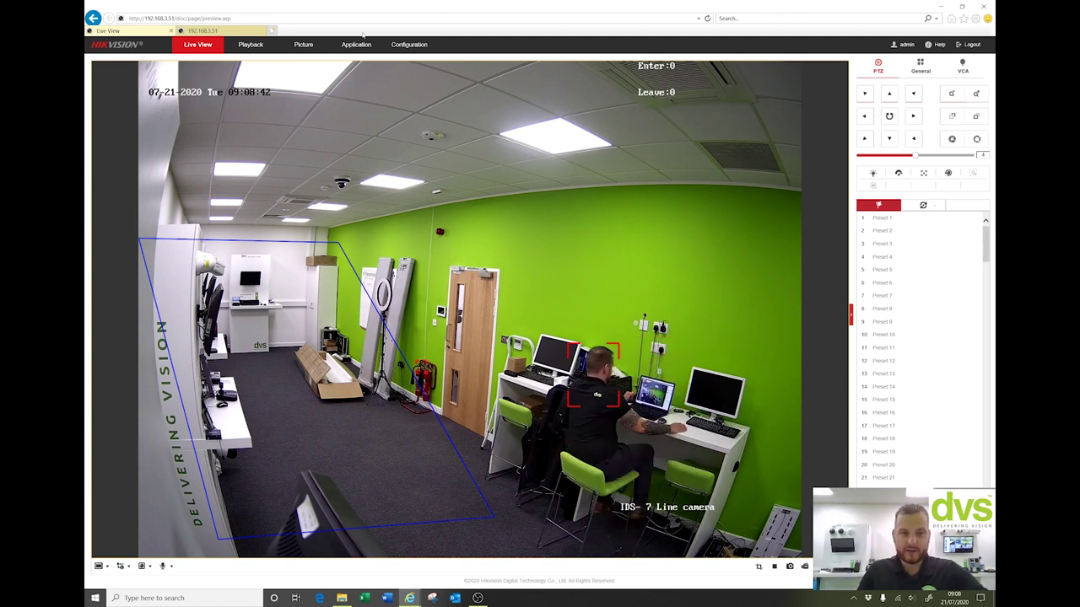
pyautogui.click(399, 46)
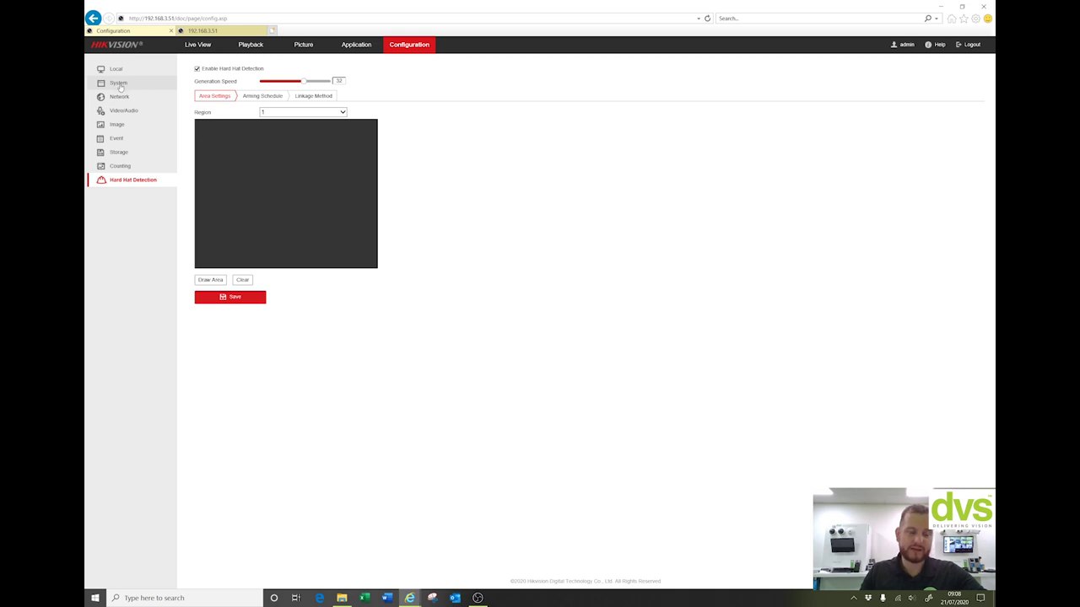
# Set the VCA resource to Multi-Target-Type Detection, save, and confirm the camera reboot.
pyautogui.click(119, 84)
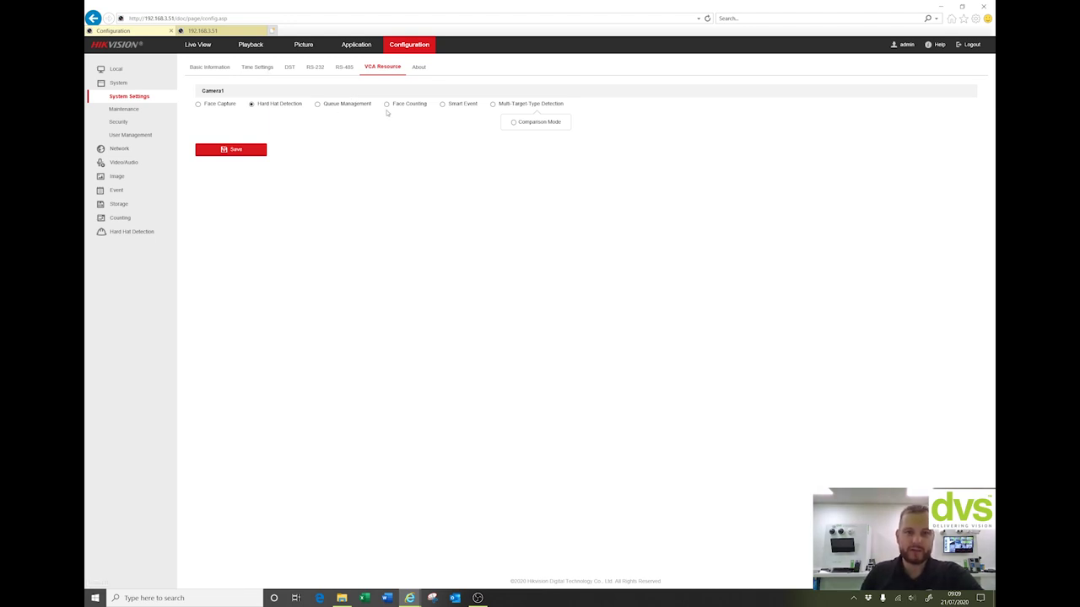
pyautogui.click(241, 152)
pyautogui.click(571, 344)
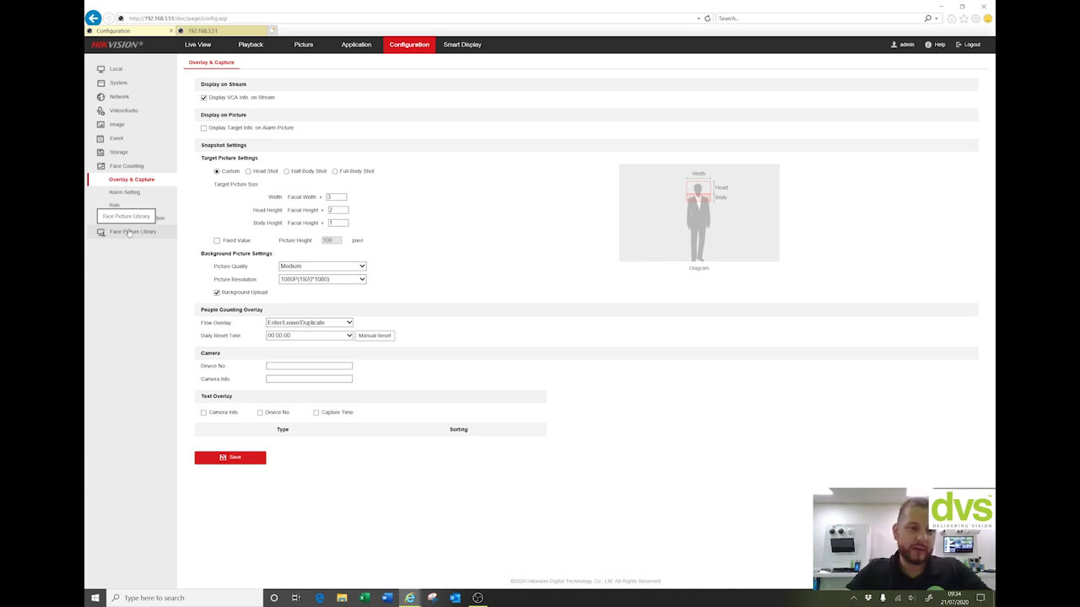
# Select the DVS Staff face library and browse its stored faces in thumbnail and list views.
pyautogui.click(128, 232)
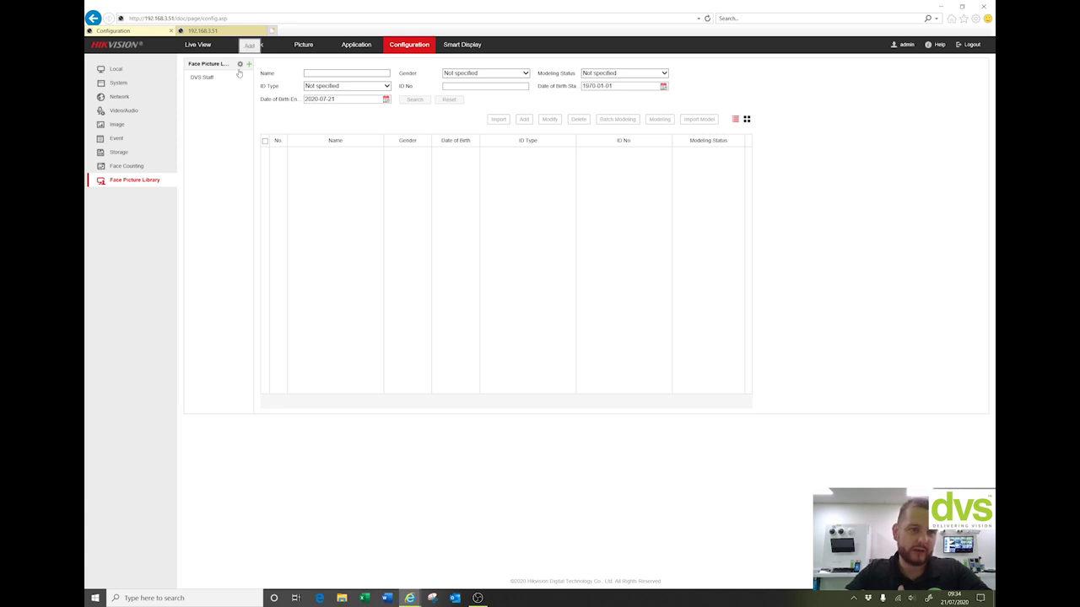
pyautogui.click(207, 77)
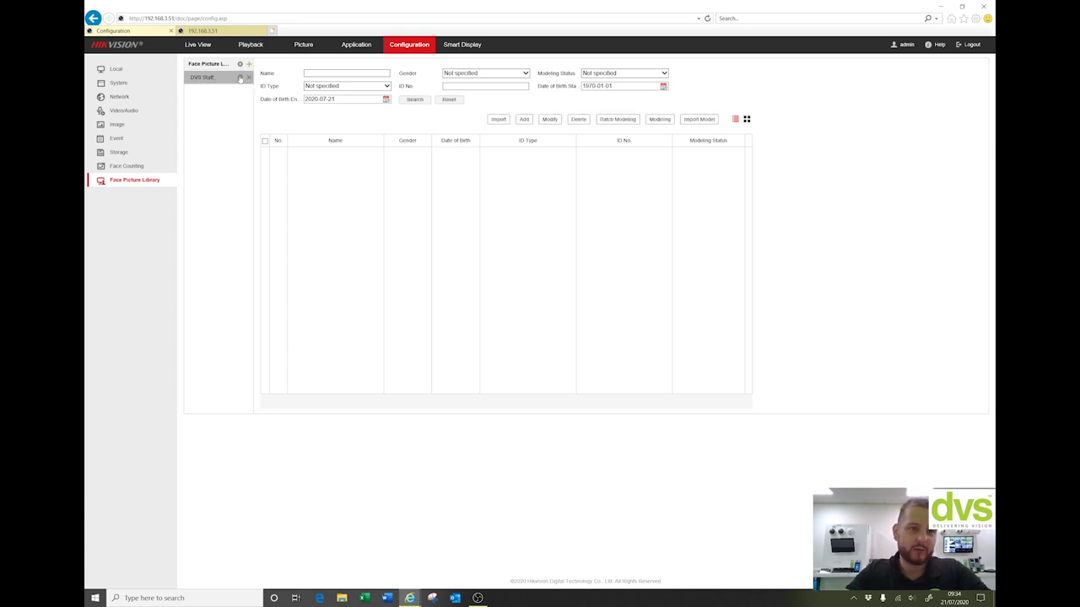
pyautogui.click(240, 77)
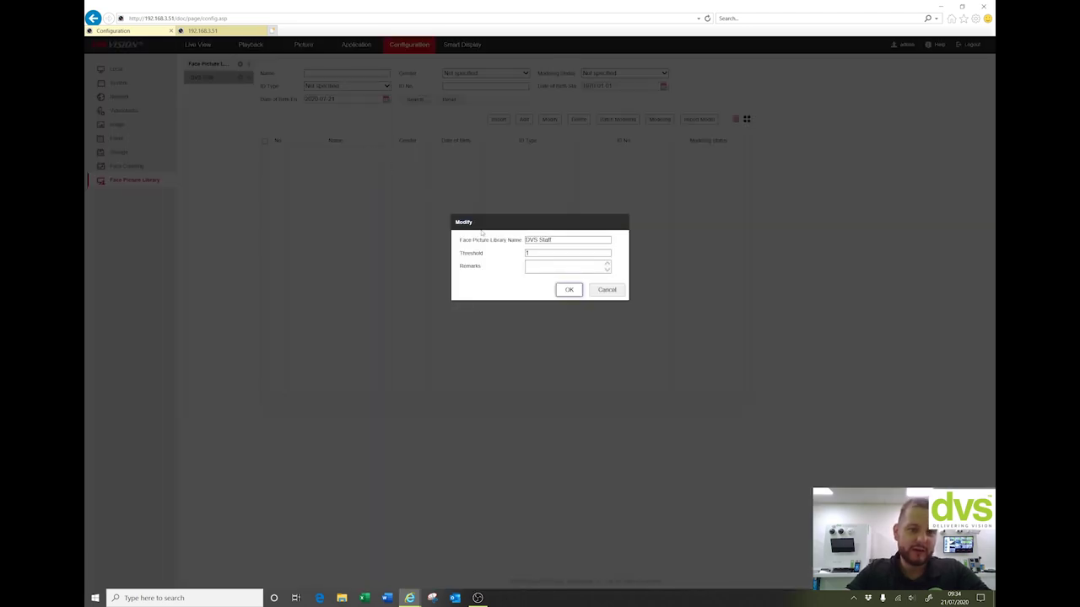
pyautogui.click(598, 292)
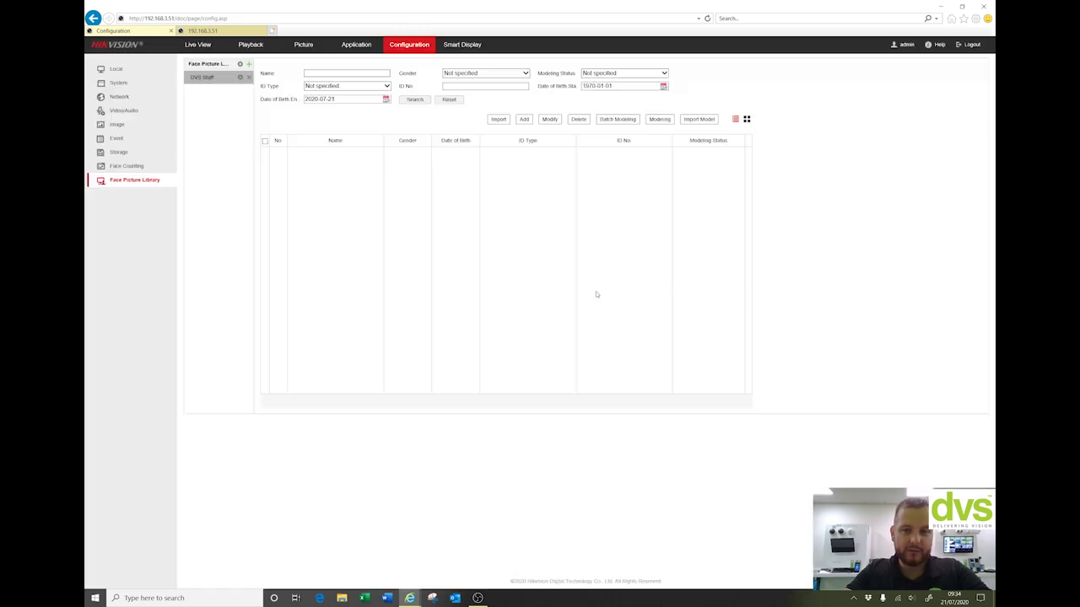
pyautogui.click(414, 100)
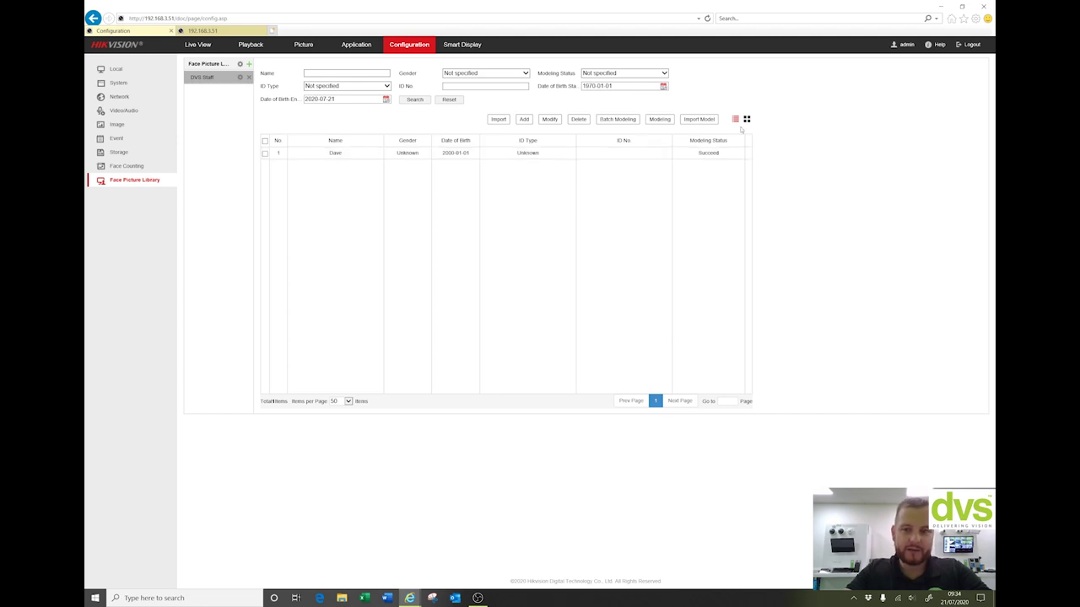
pyautogui.click(747, 119)
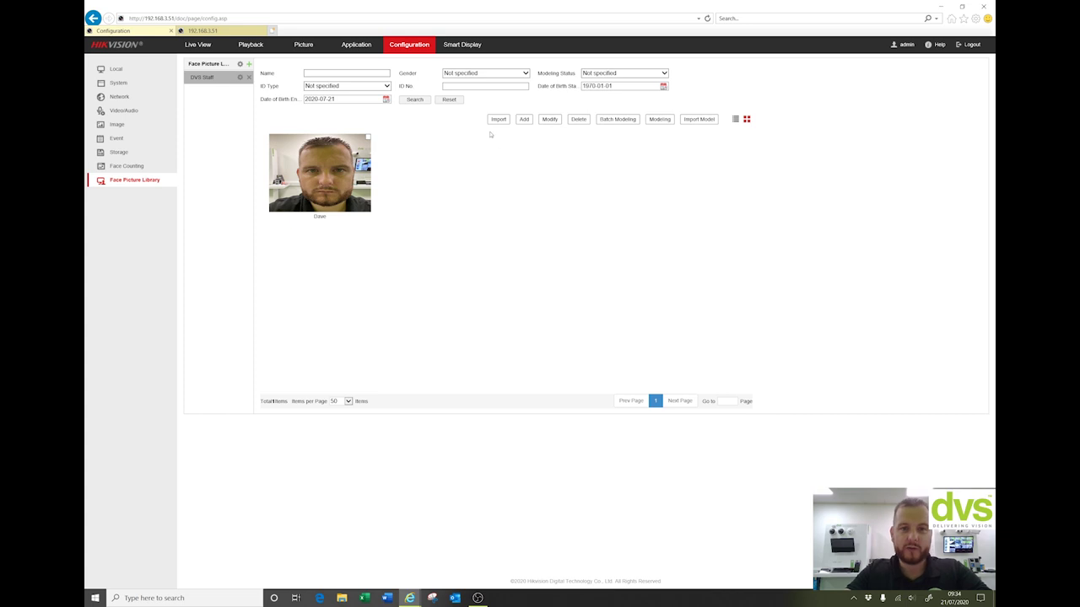
pyautogui.click(525, 120)
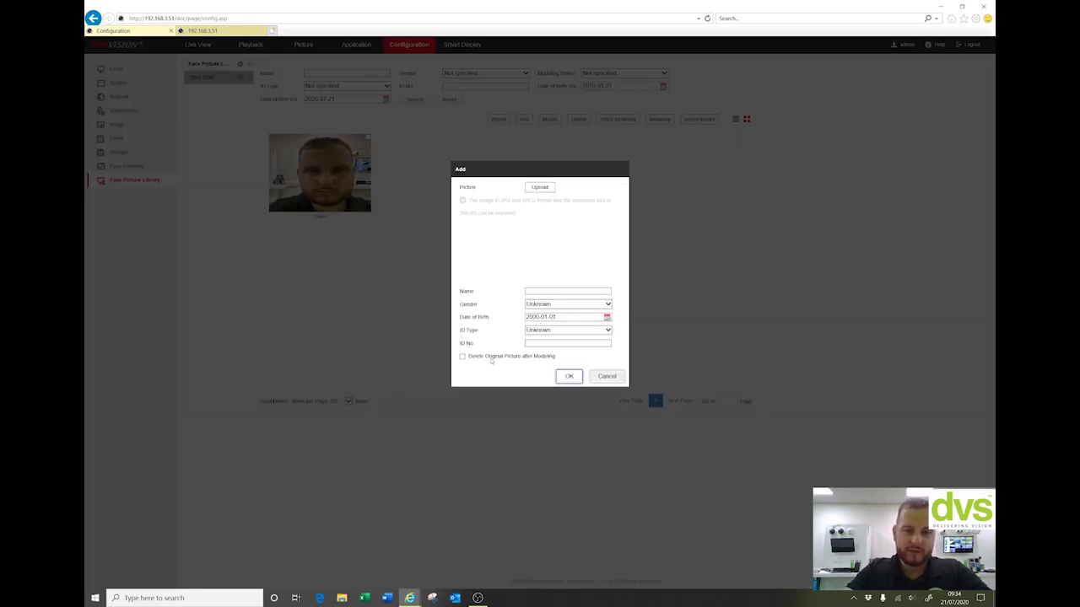
pyautogui.click(606, 377)
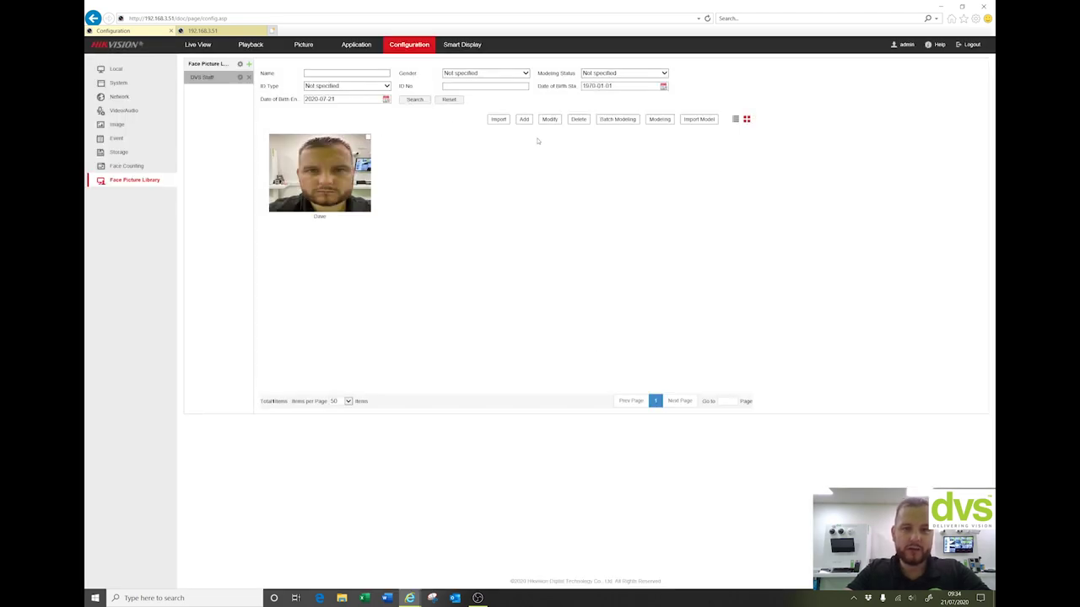
pyautogui.click(735, 119)
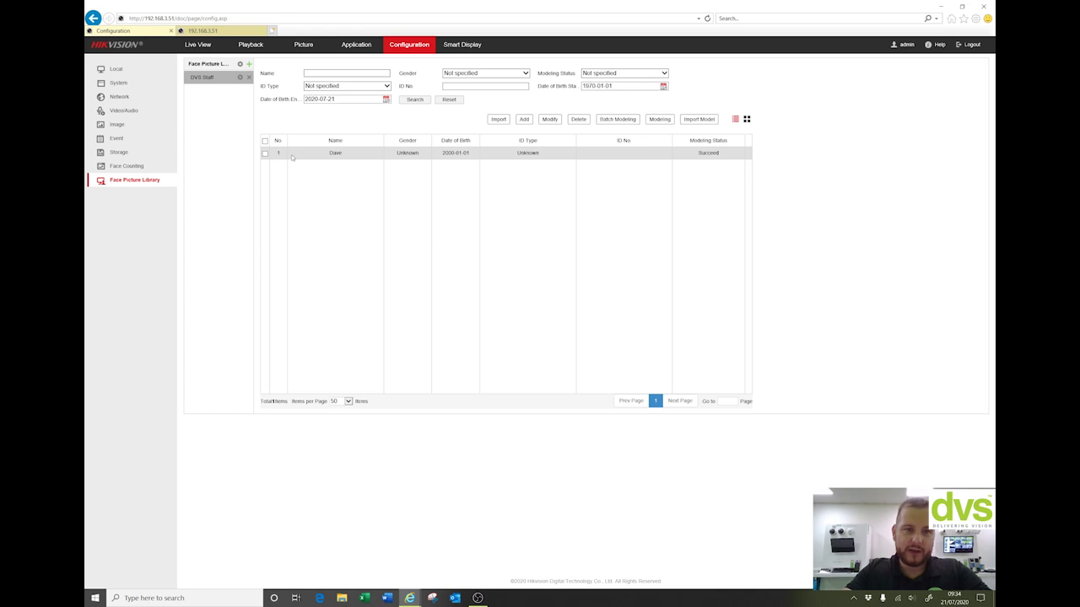
# Model the stored DVS Staff face and dismiss the modeling results.
pyautogui.click(265, 153)
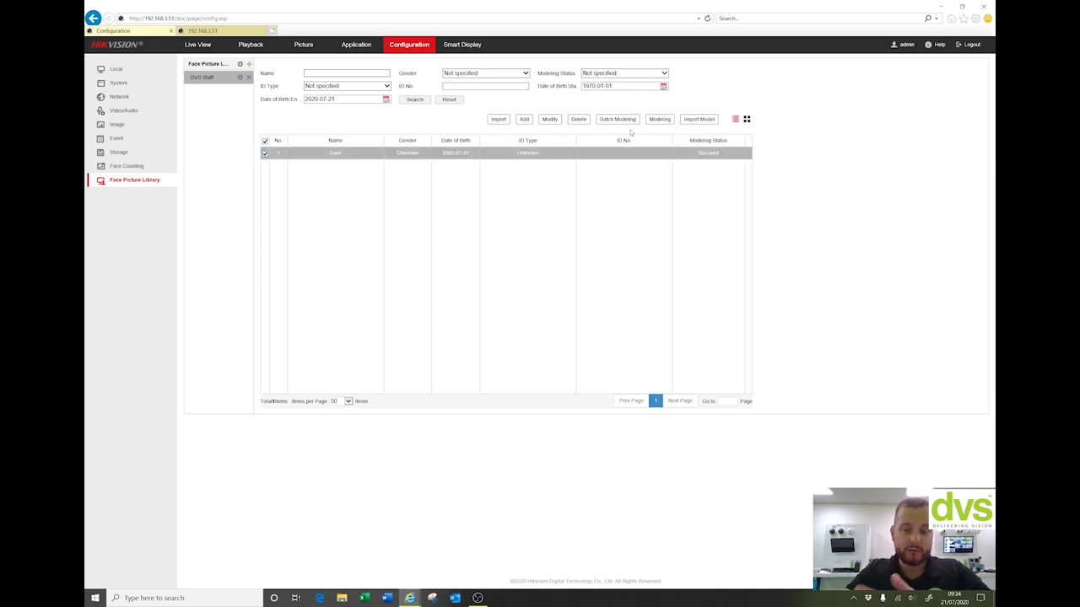
pyautogui.click(657, 119)
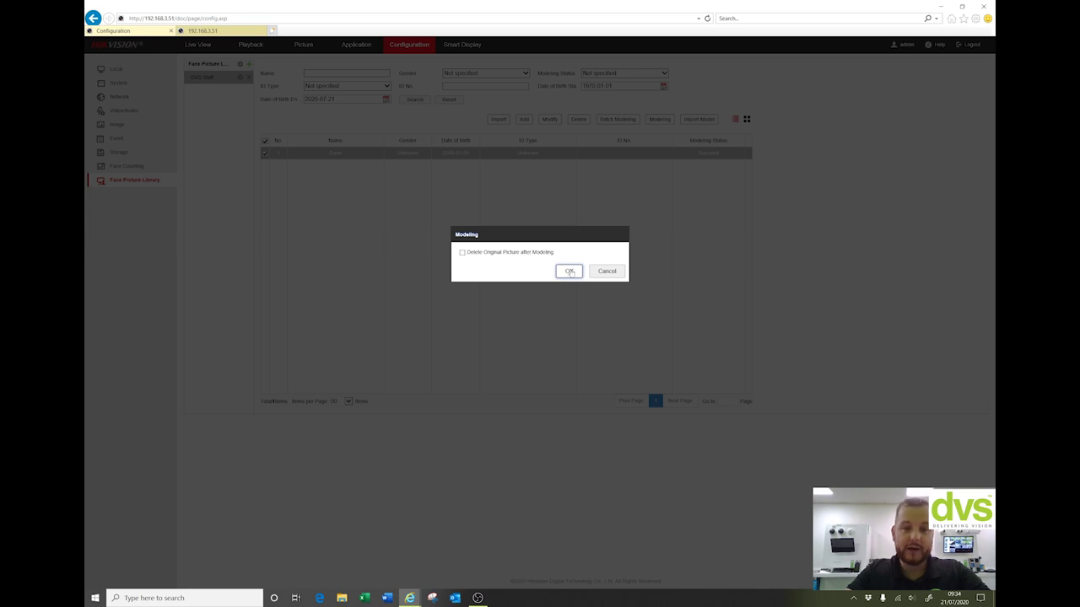
pyautogui.click(569, 272)
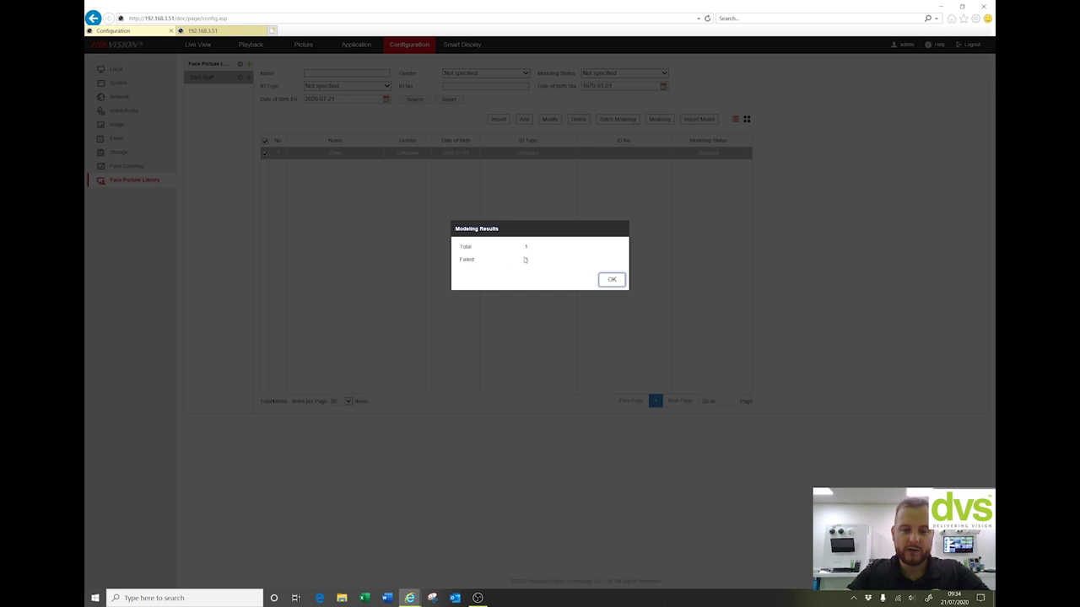
pyautogui.click(611, 280)
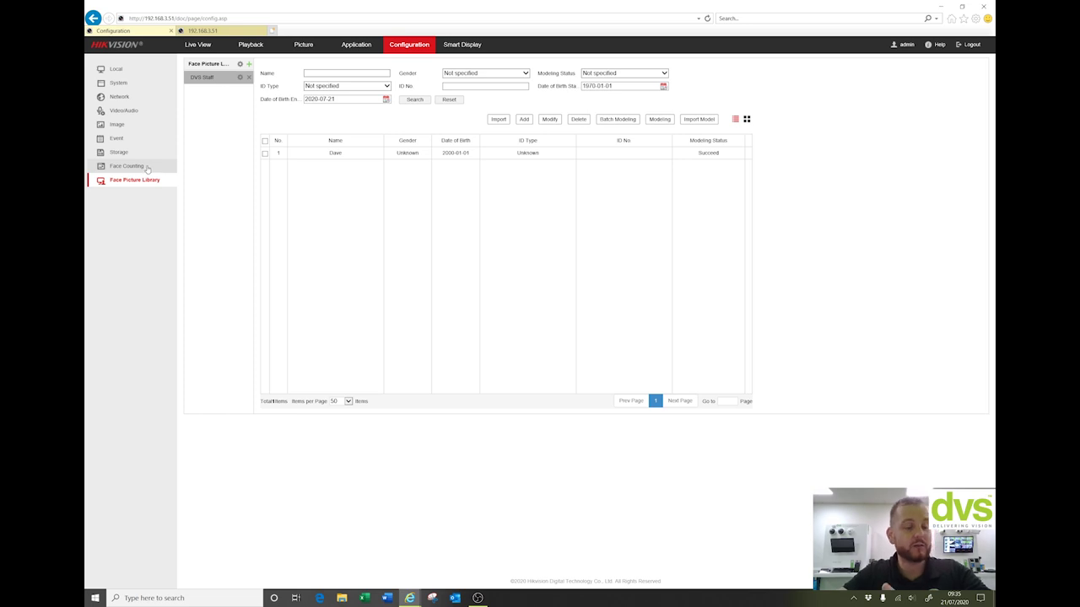
# Confirm Face Counting alarms compare against DVS Staff and review surveillance-center and FTP/memory card linkage.
pyautogui.click(137, 166)
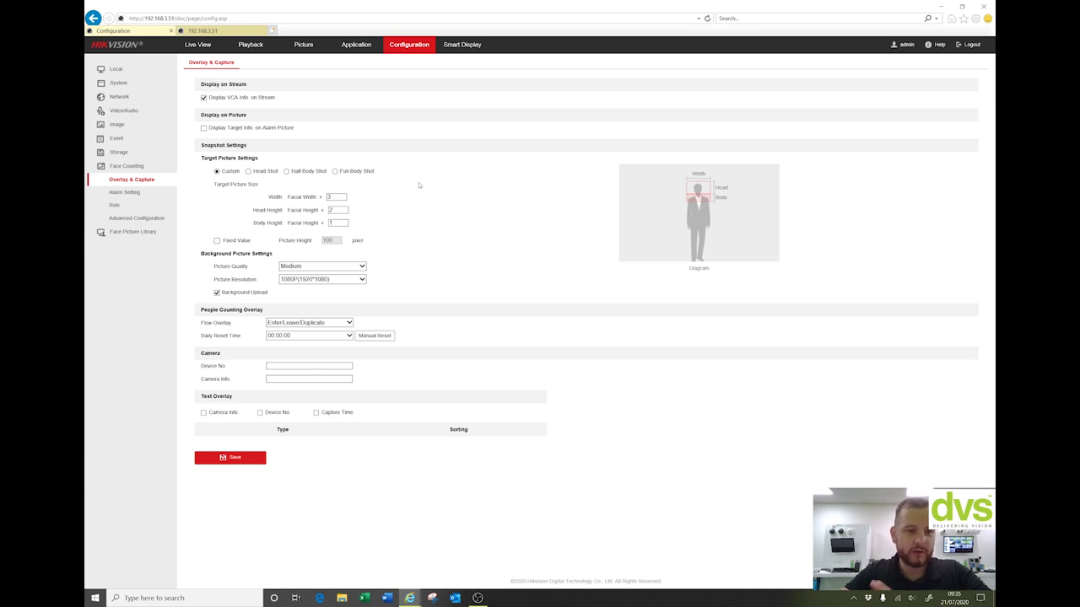
pyautogui.click(124, 194)
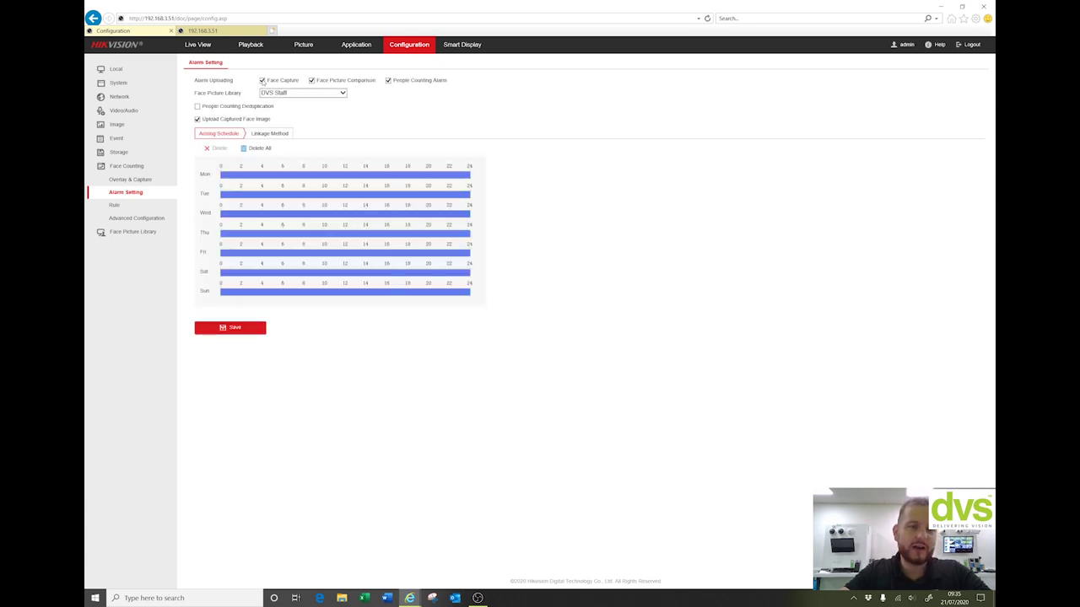
pyautogui.click(285, 94)
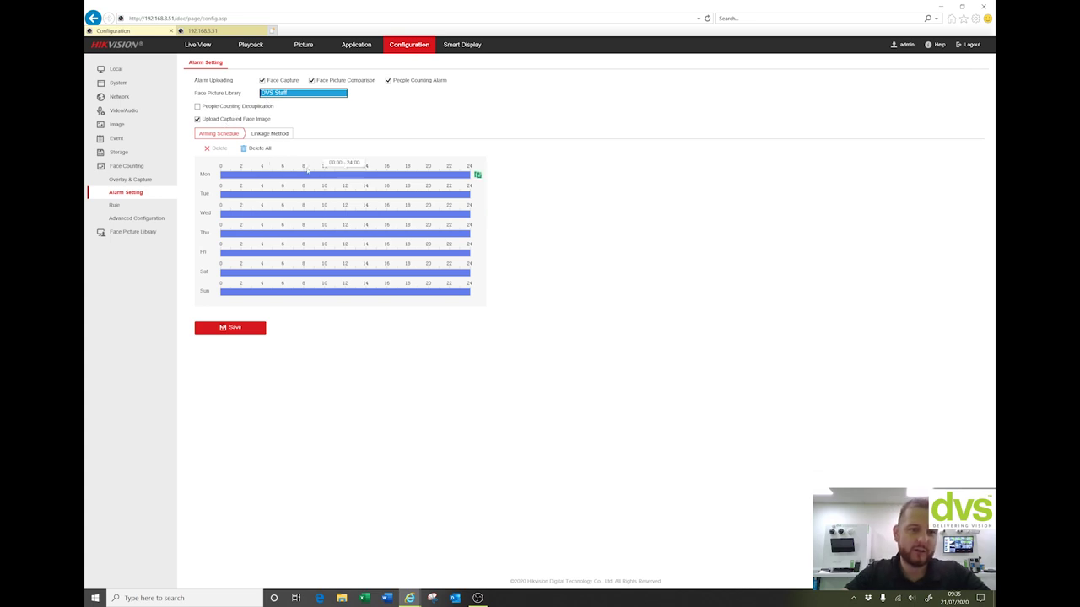
pyautogui.click(271, 135)
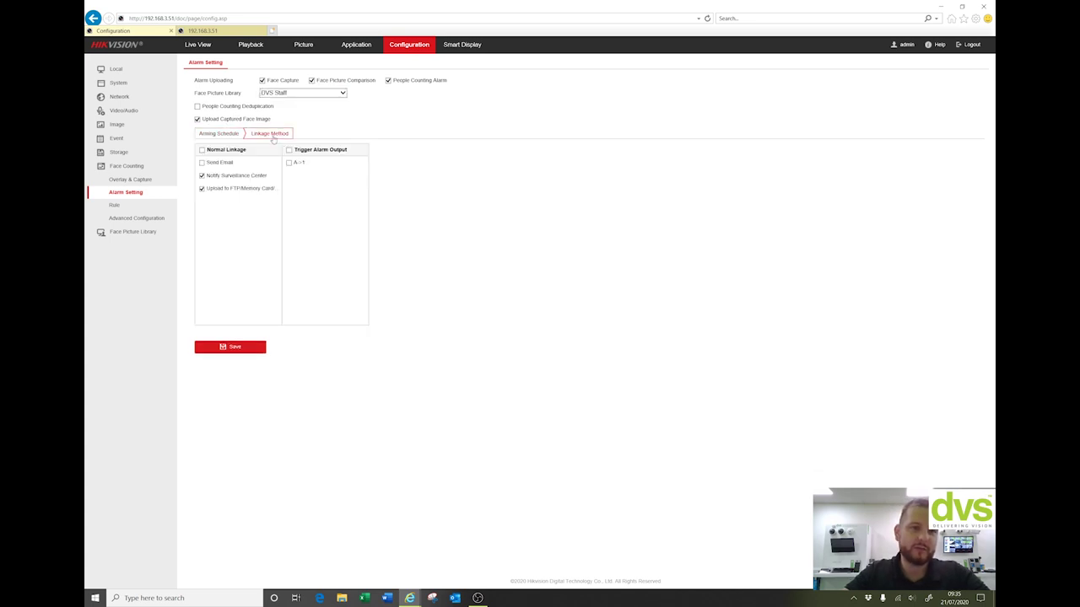
# Review the Face Counting rule region, detection line and its Advanced Configuration.
pyautogui.click(128, 206)
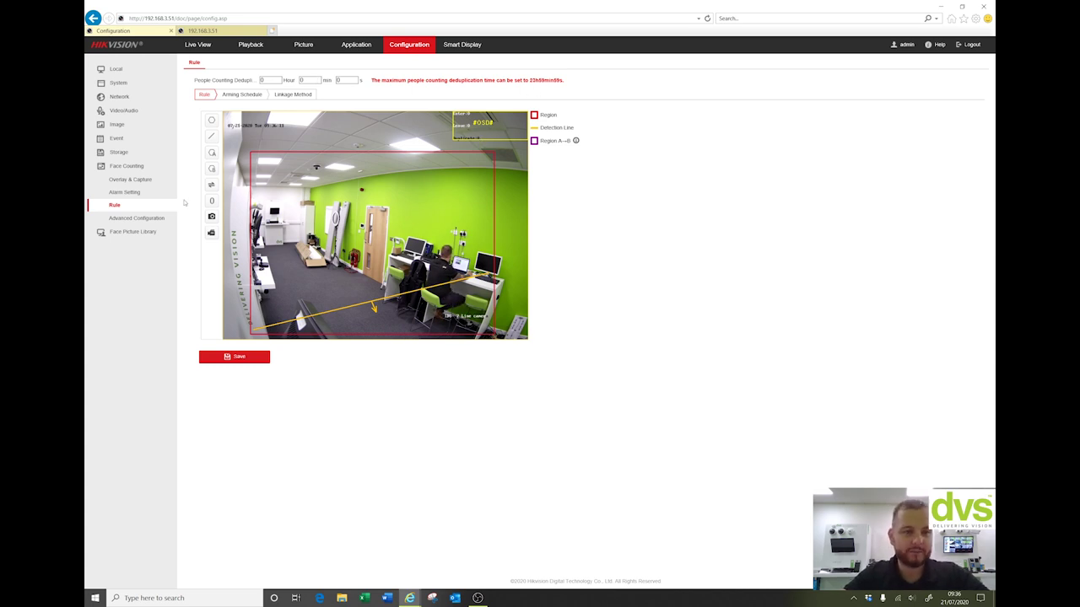
pyautogui.click(148, 221)
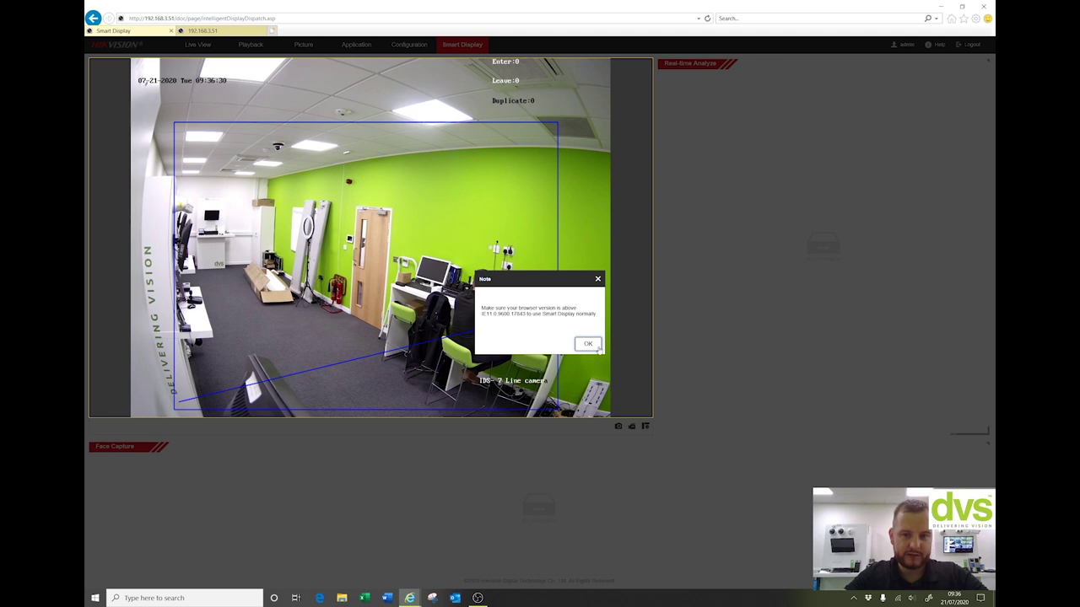
# Dismiss the browser-version note so Smart Display lists DVS Staff face matches at 98% and 97%.
pyautogui.click(589, 346)
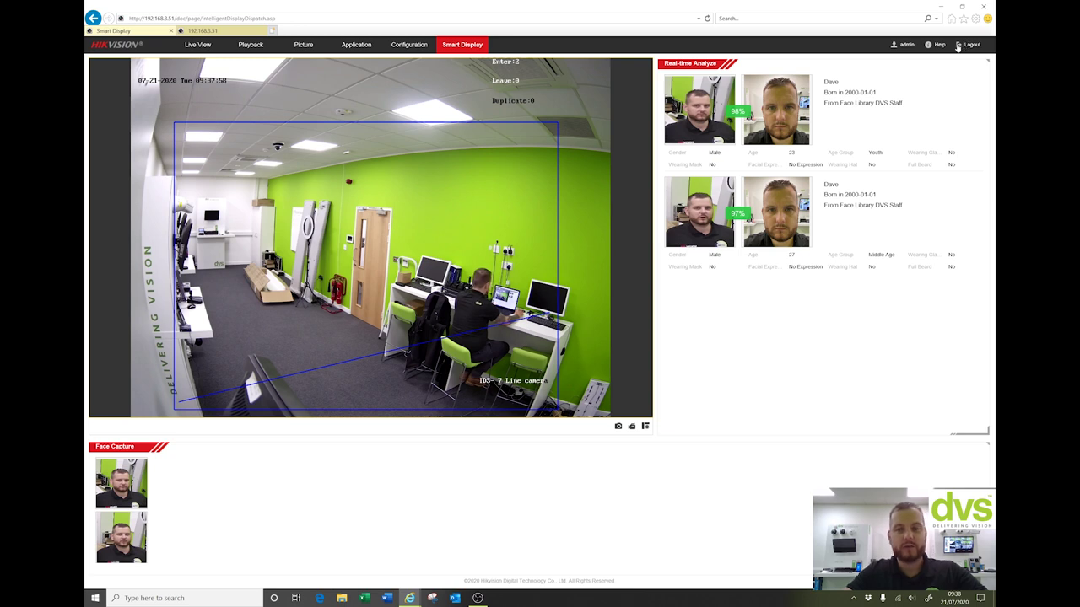
# Save Multi-Target-Type Detection with Comparison Mode as the VCA resource and confirm the reboot.
pyautogui.click(421, 44)
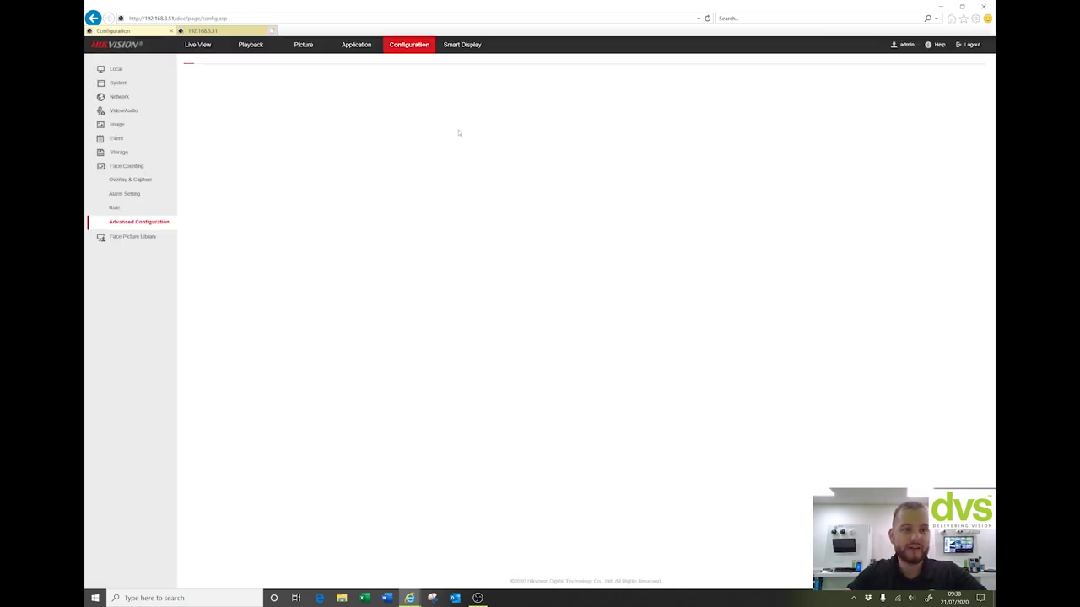
pyautogui.click(120, 82)
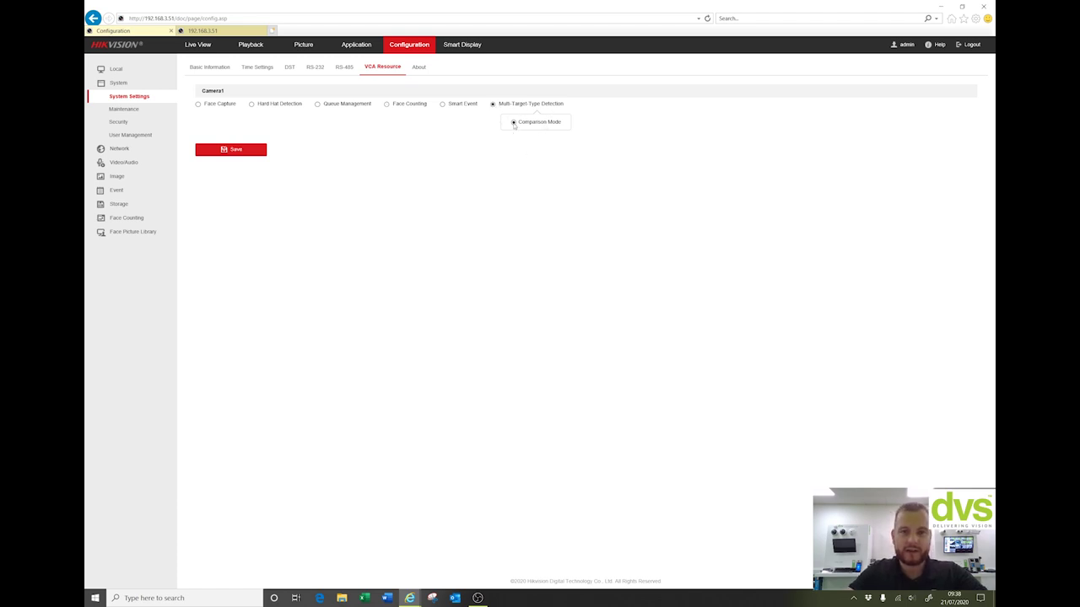
pyautogui.click(261, 154)
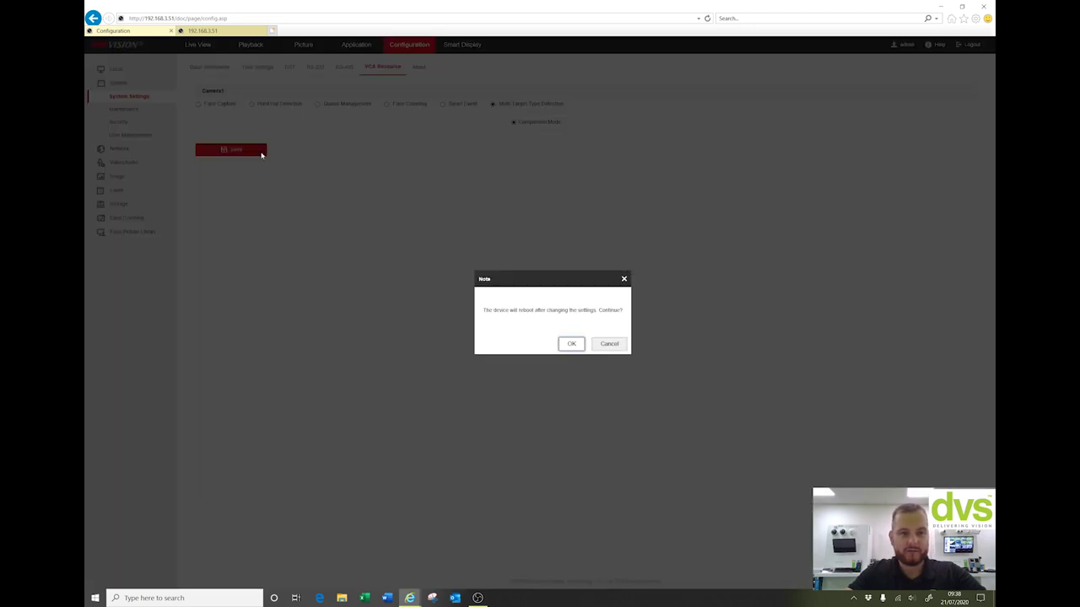
pyautogui.click(571, 344)
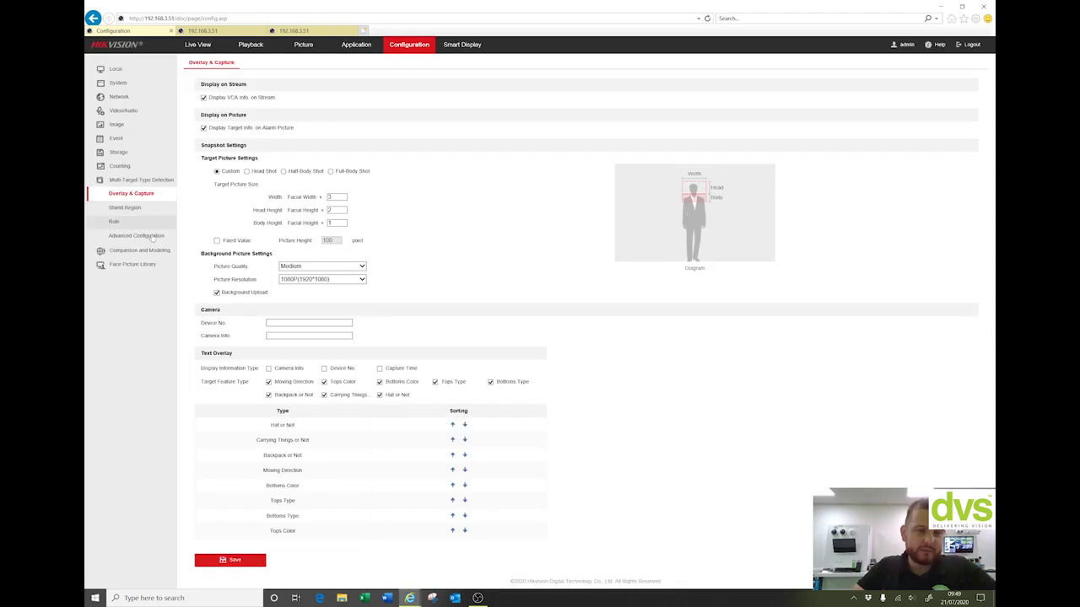
pyautogui.click(142, 251)
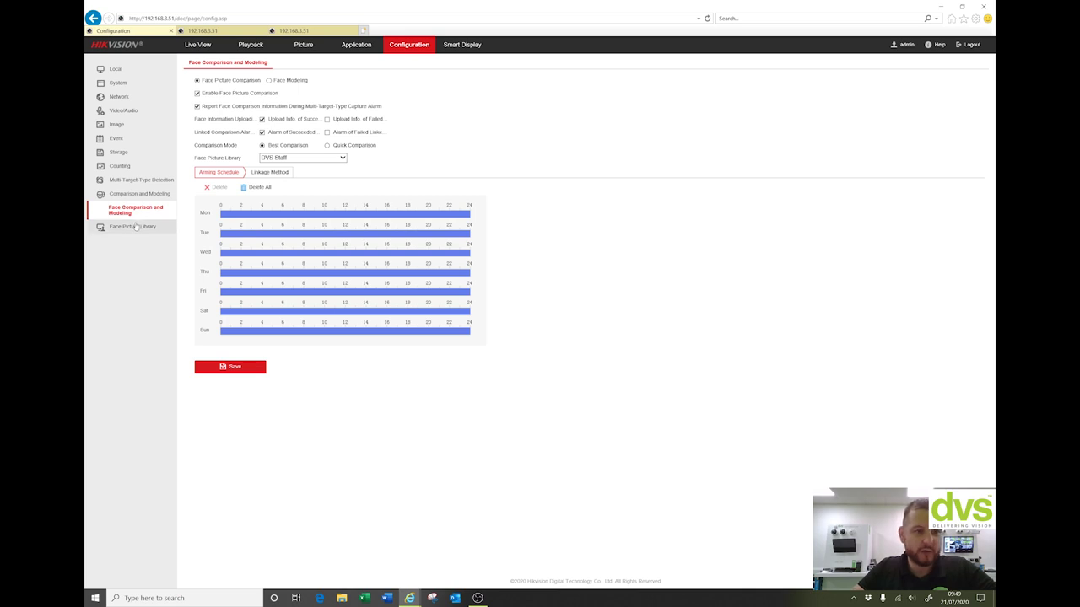
pyautogui.click(135, 226)
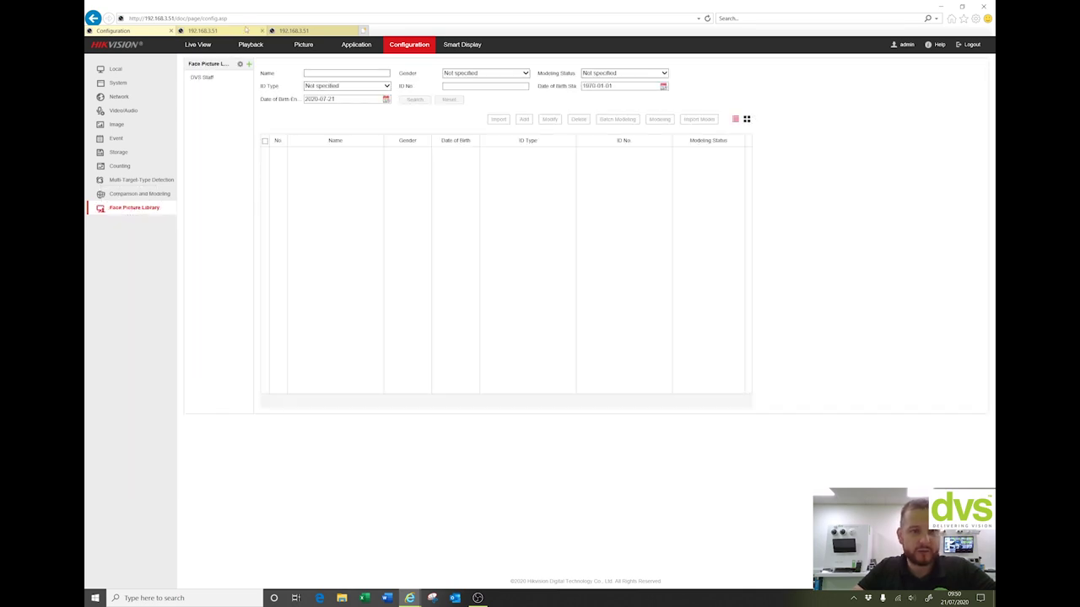
pyautogui.click(201, 79)
pyautogui.click(414, 100)
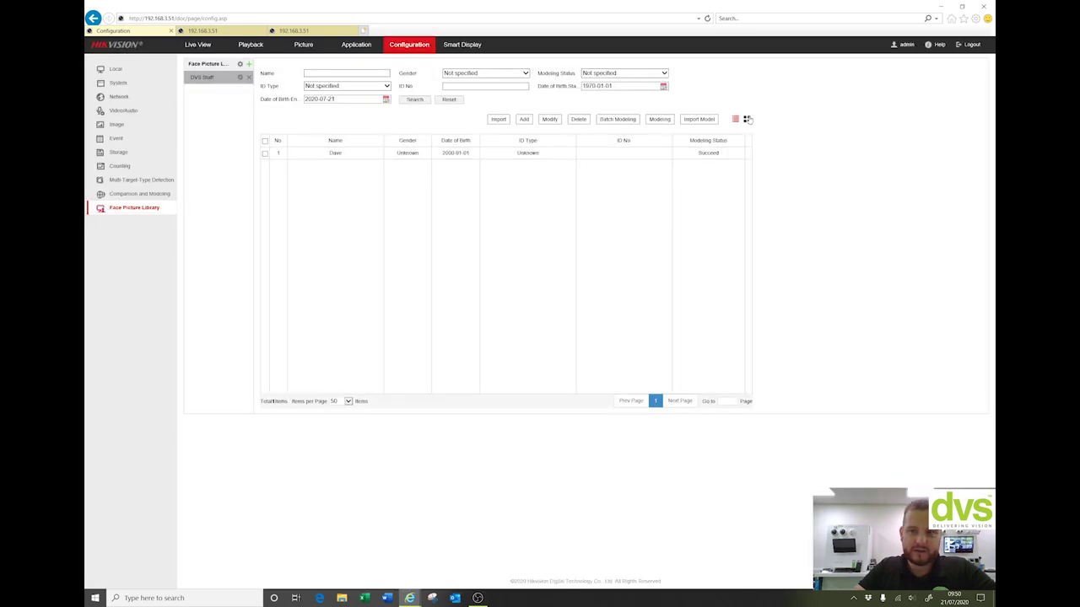
pyautogui.click(747, 118)
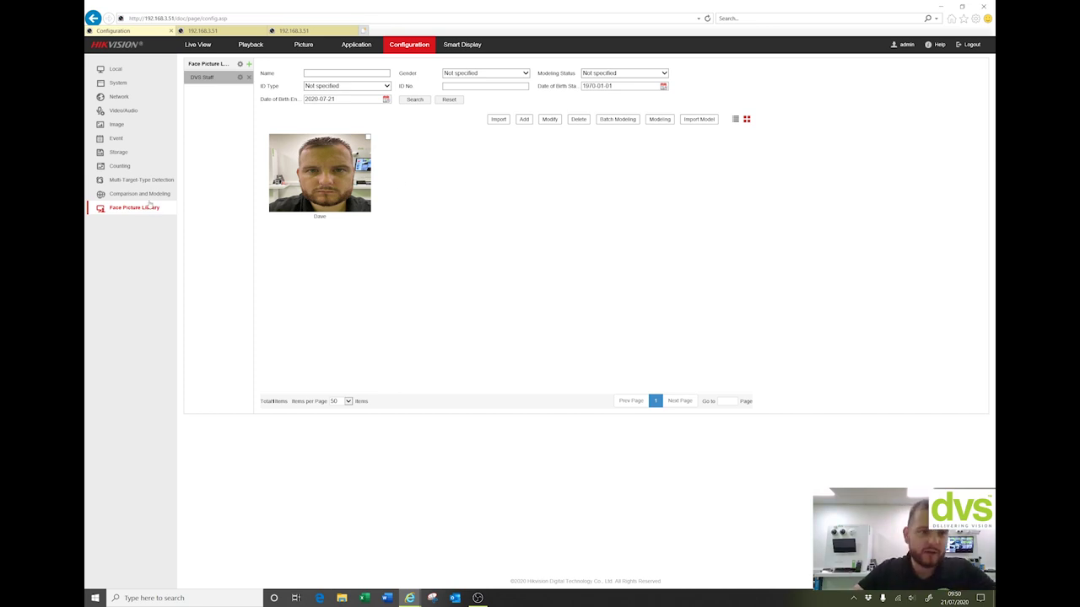
pyautogui.click(145, 196)
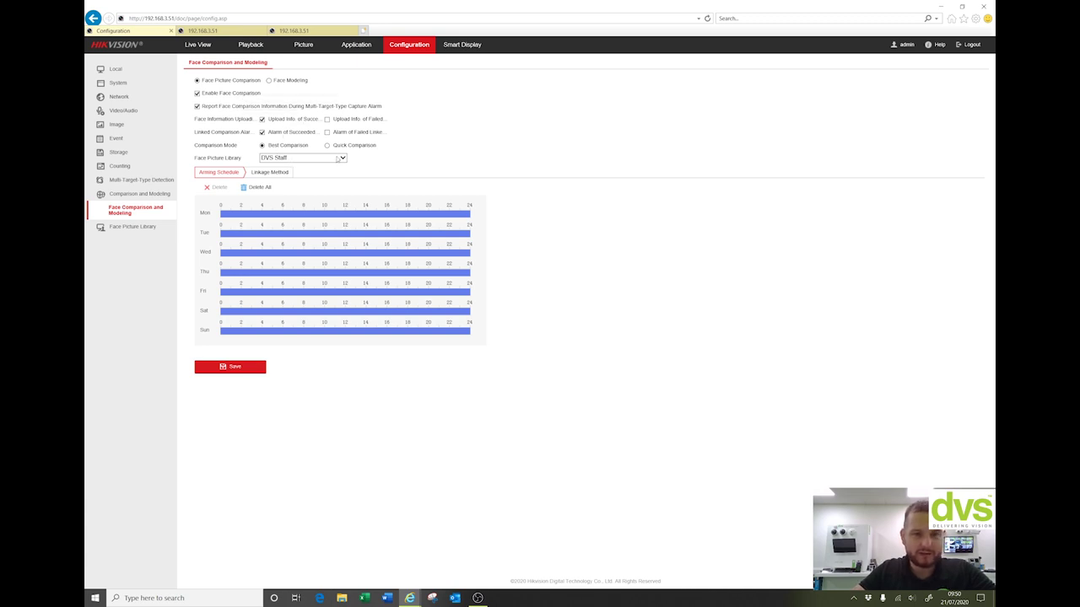
pyautogui.click(276, 173)
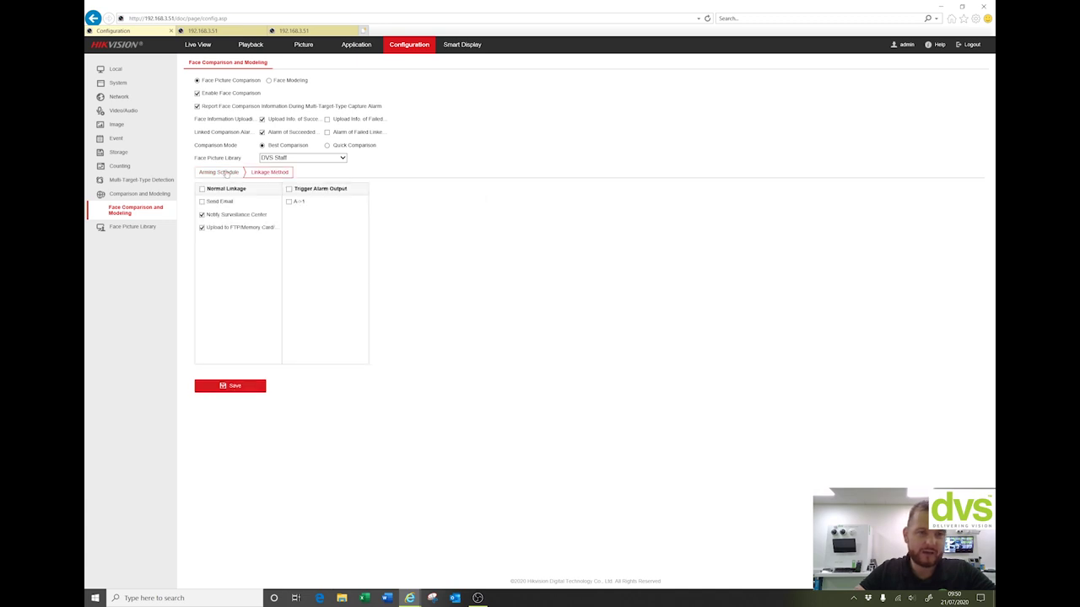
pyautogui.click(226, 173)
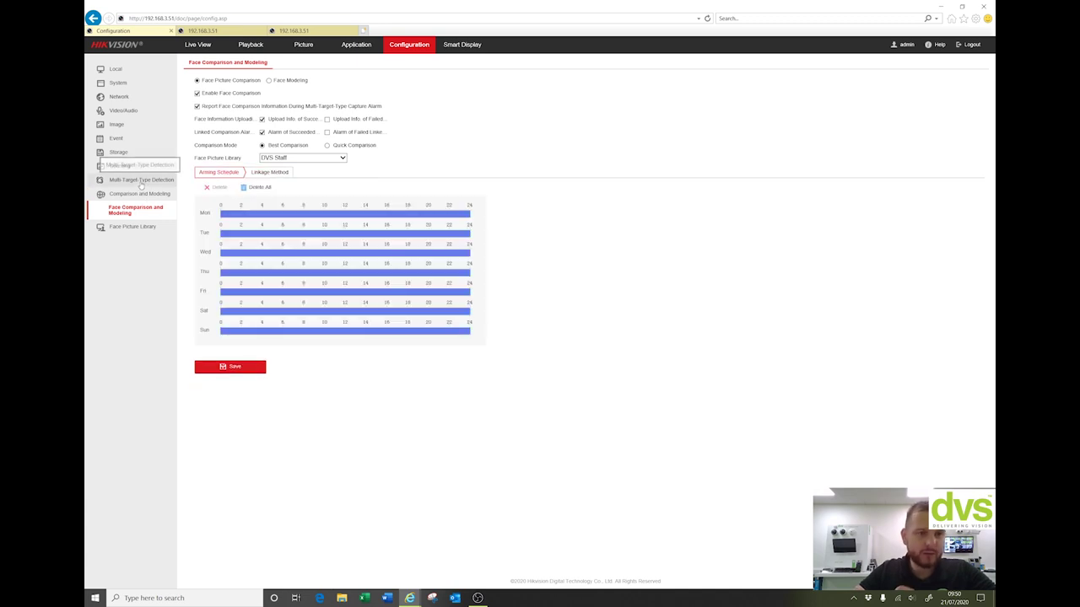
pyautogui.click(140, 180)
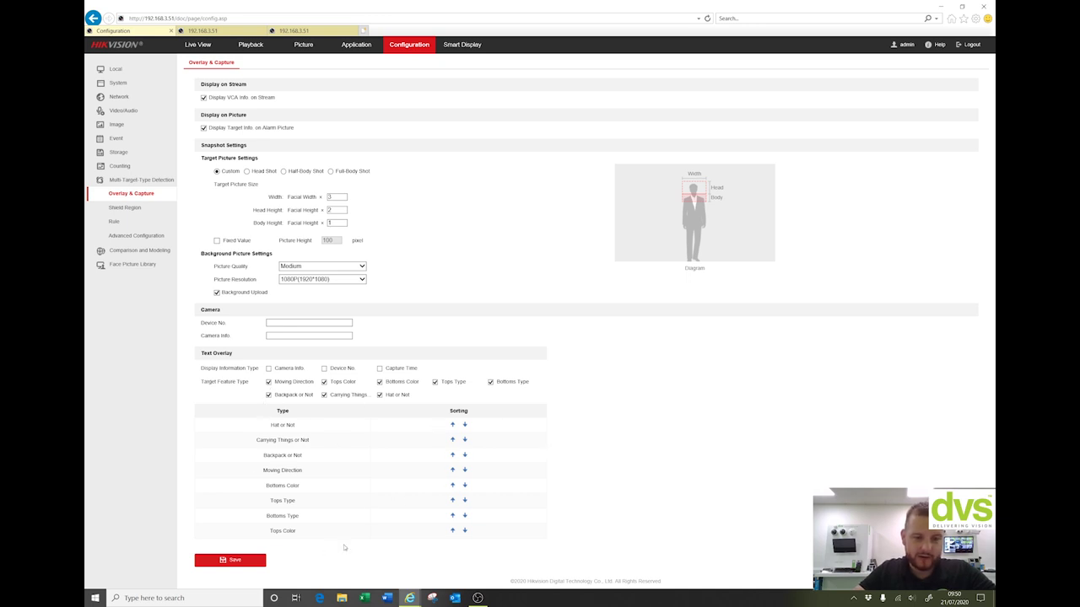
# Move Moving Direction up the overlay feature order, then view the Shield Region and Rule settings.
pyautogui.moveTo(341, 469); pyautogui.dragTo(270, 421)
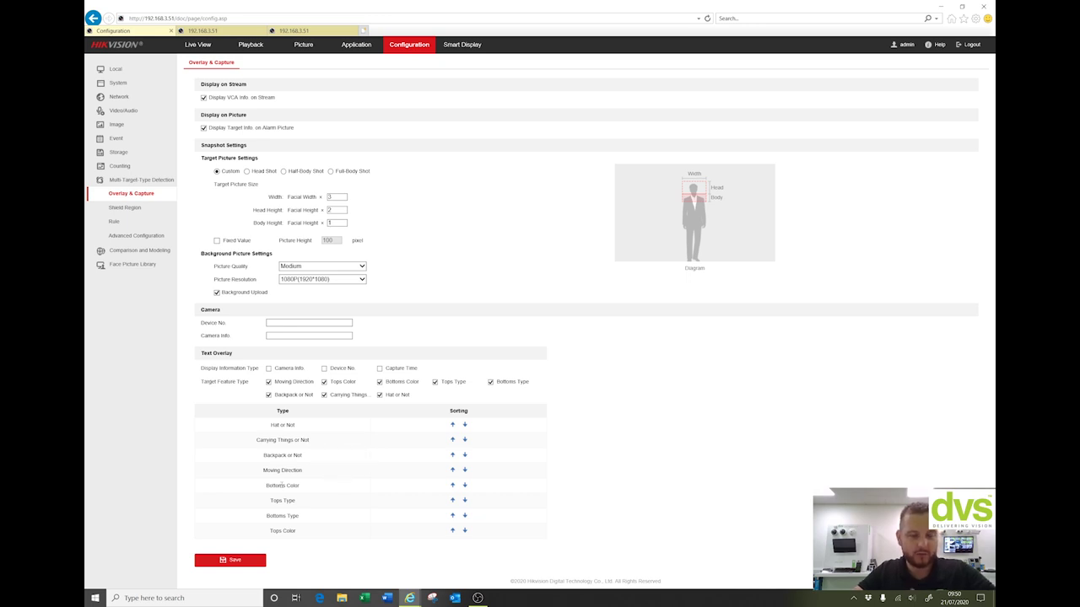
pyautogui.click(135, 211)
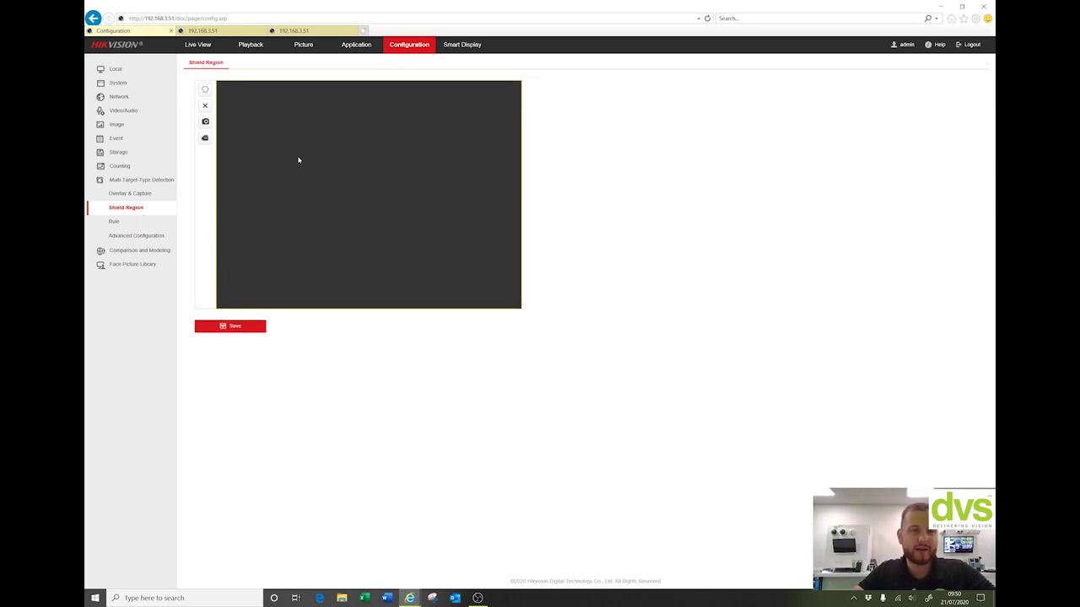
pyautogui.click(140, 221)
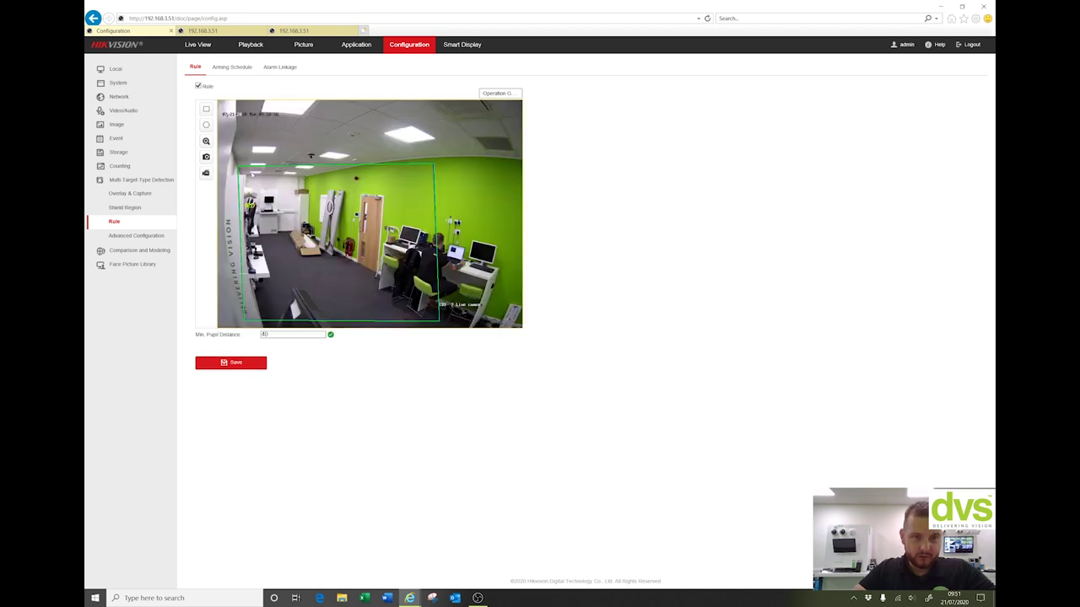
# Review the rule's arming schedule, alarm linkage and Advanced Configuration, then view the Application counting statistics.
pyautogui.click(245, 70)
pyautogui.click(275, 66)
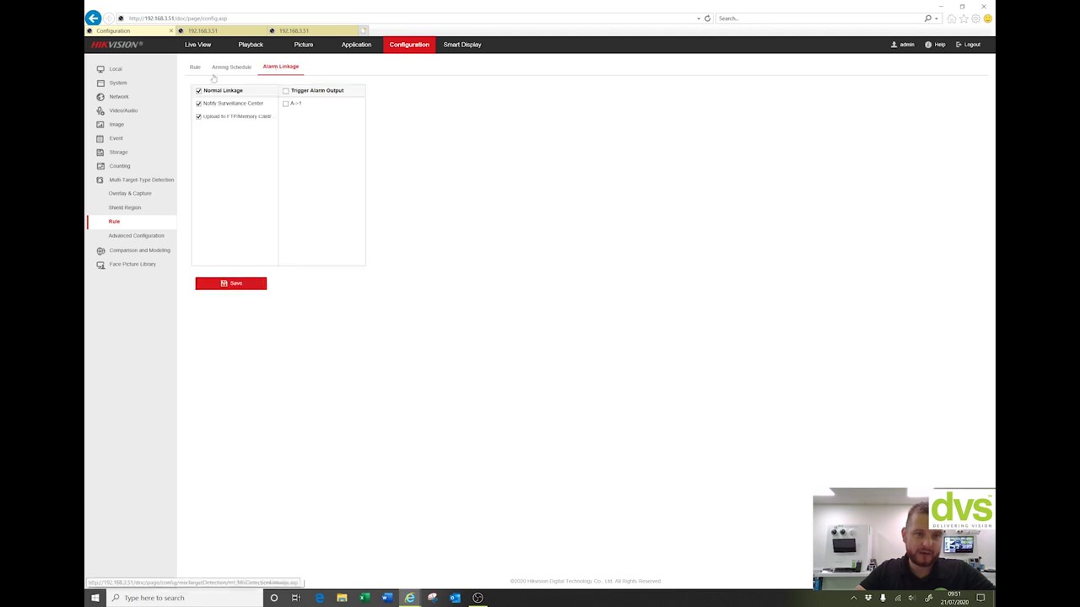
pyautogui.click(141, 237)
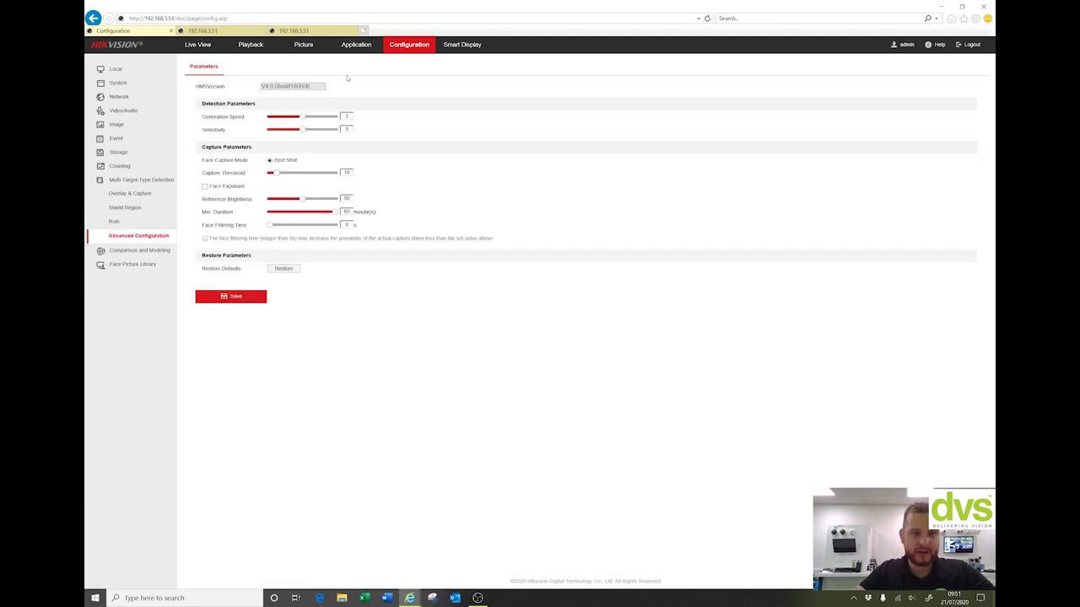
pyautogui.click(354, 47)
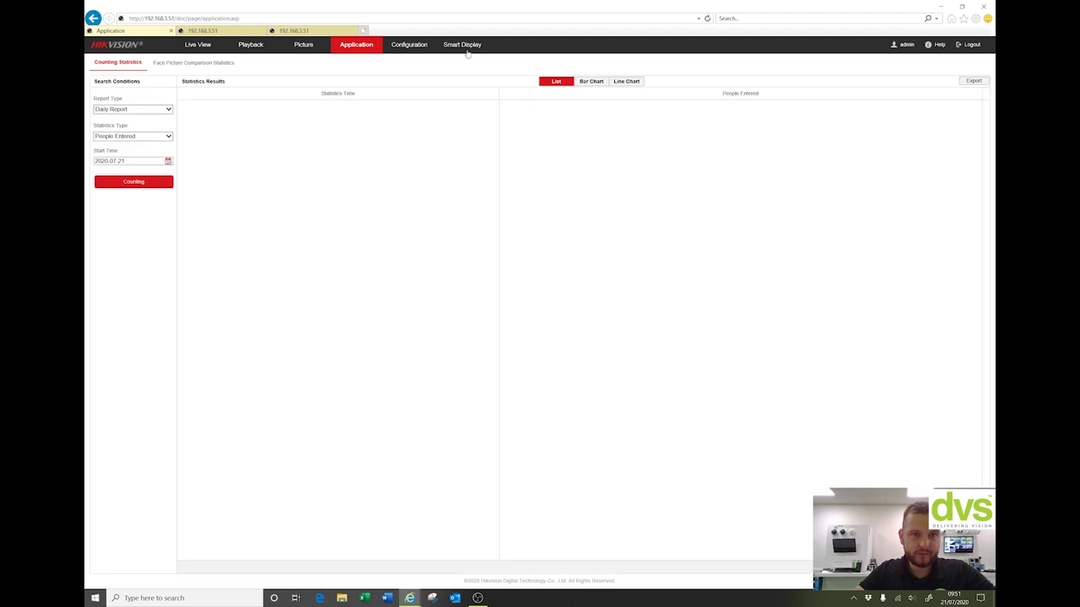
# Open Smart Display and dismiss the browser version note to see the DVS Staff face matches.
pyautogui.click(463, 45)
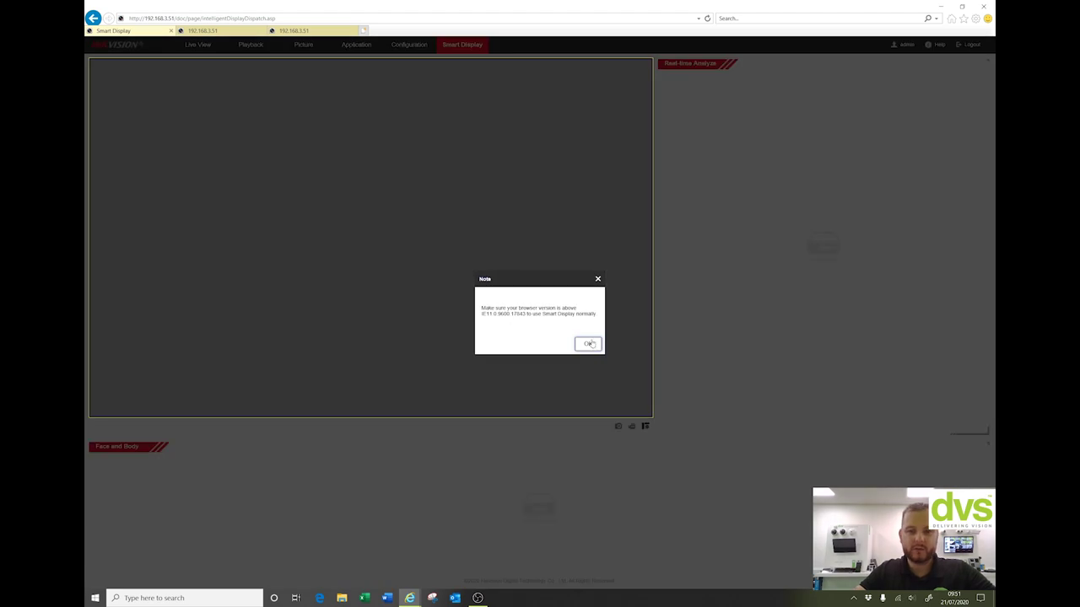
pyautogui.click(589, 344)
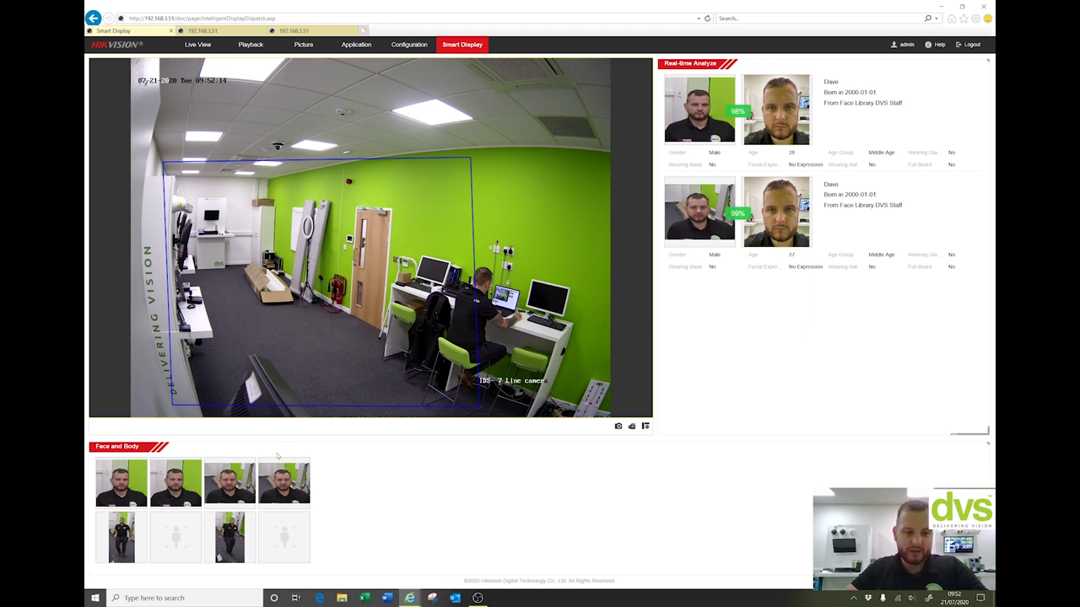
# Open Face and Body Info for a capture: male, 28, black short-sleeve top, short hair.
pyautogui.click(134, 483)
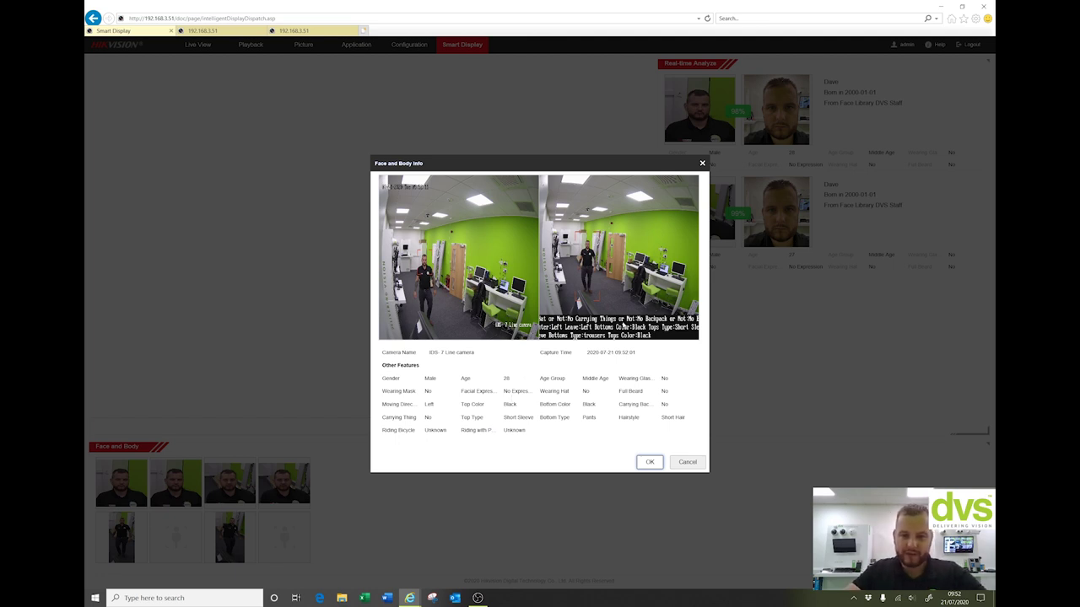
# Dismiss the Face and Body Info window and go to the Playback page's July 2020 calendar.
pyautogui.click(651, 464)
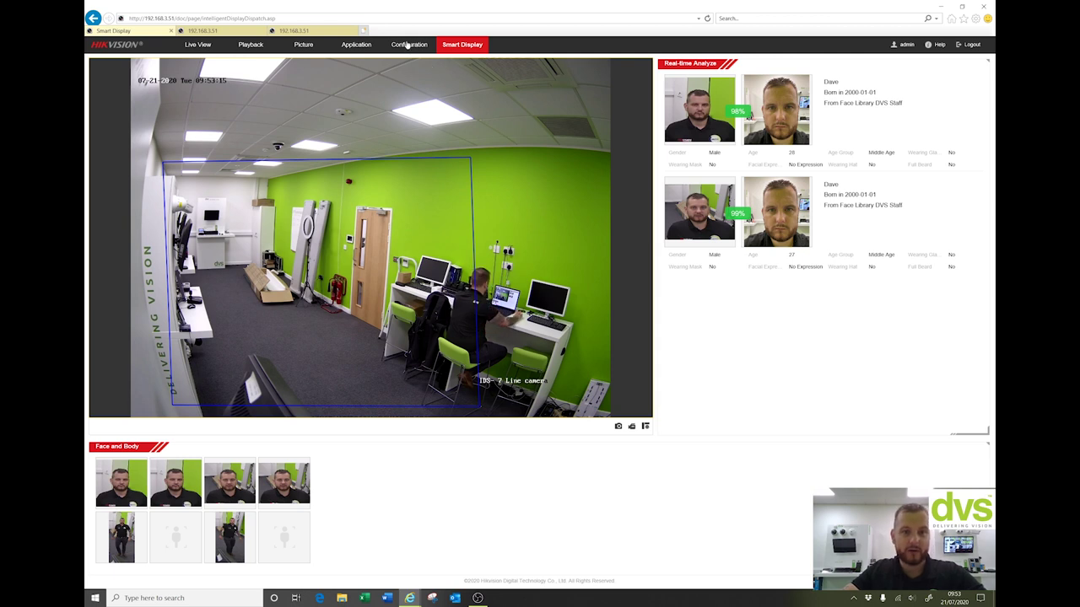
pyautogui.click(261, 47)
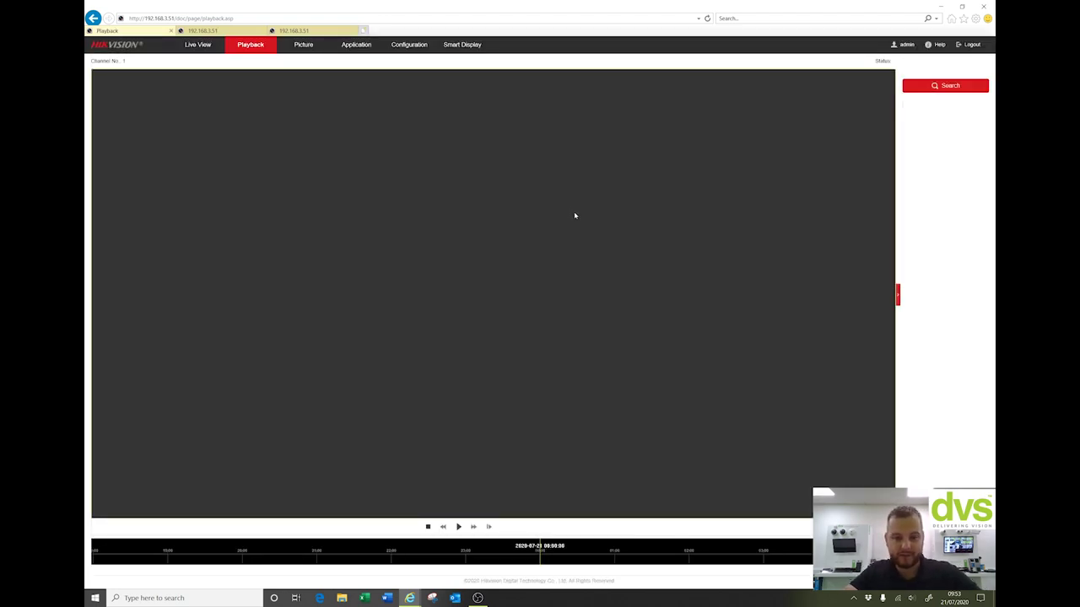
# Under Configuration's VCA Resource, select Queue Management instead of Multi-Target-Type Detection.
pyautogui.click(391, 46)
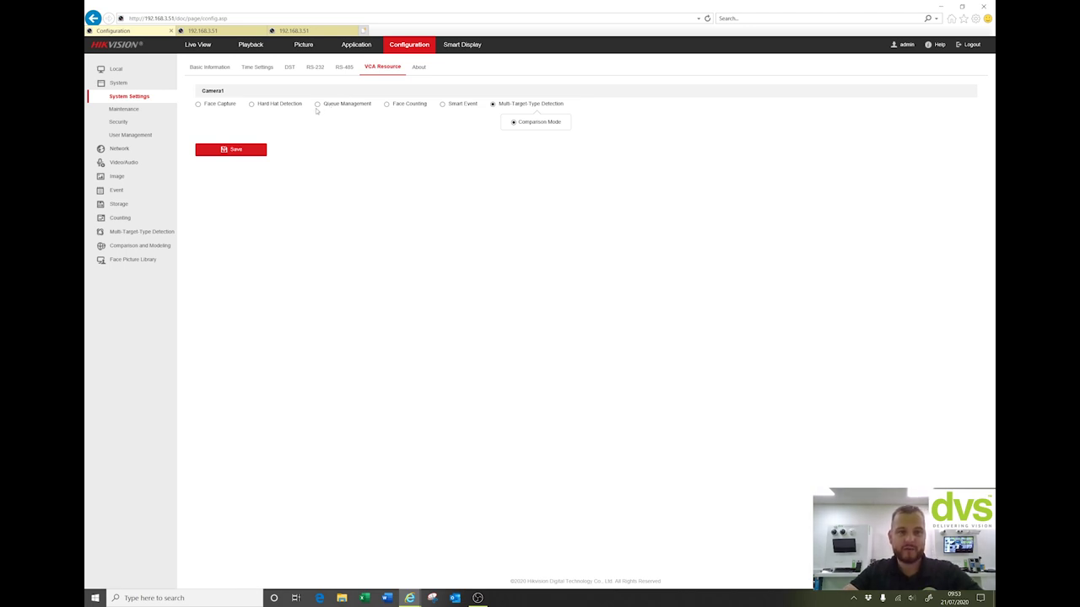
pyautogui.click(317, 104)
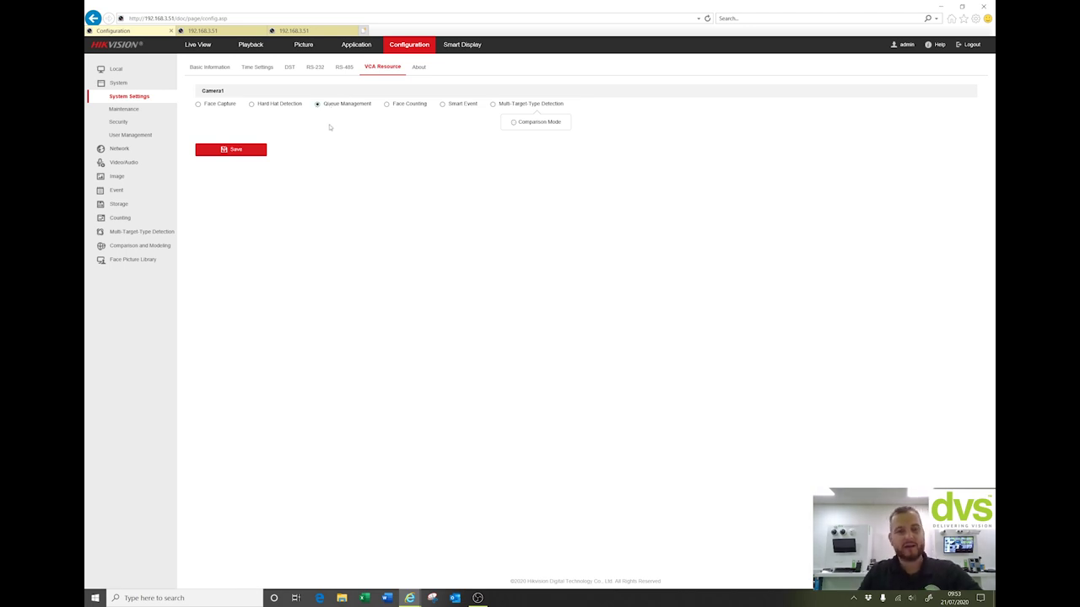